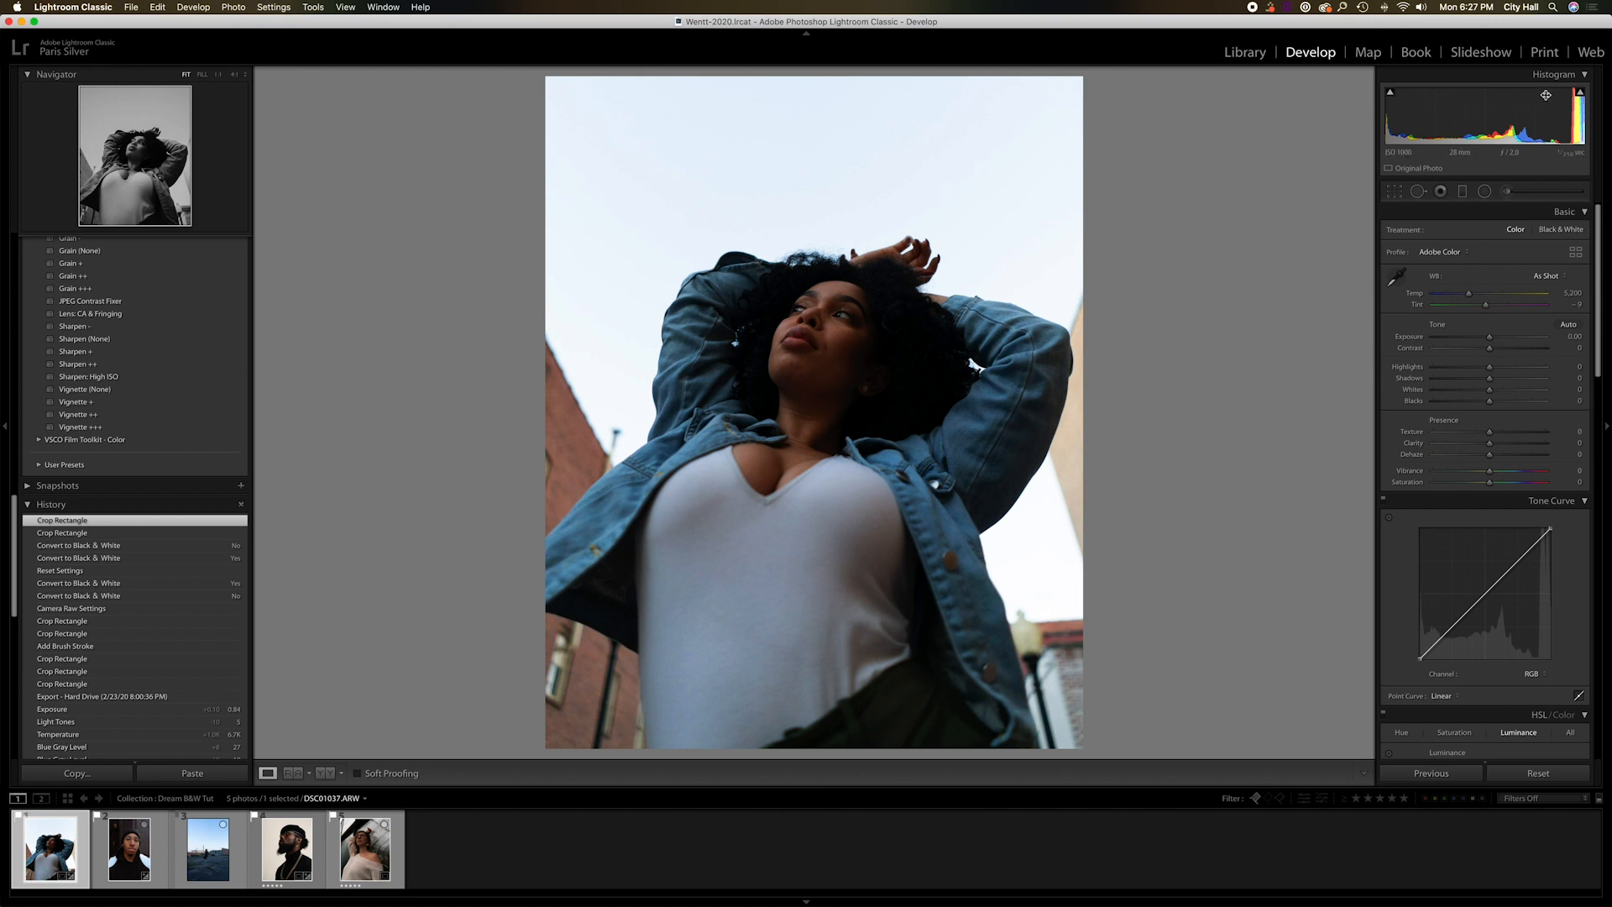
- Convert the photo of the woman in the denim jacket to black and white
left_click(1580, 92)
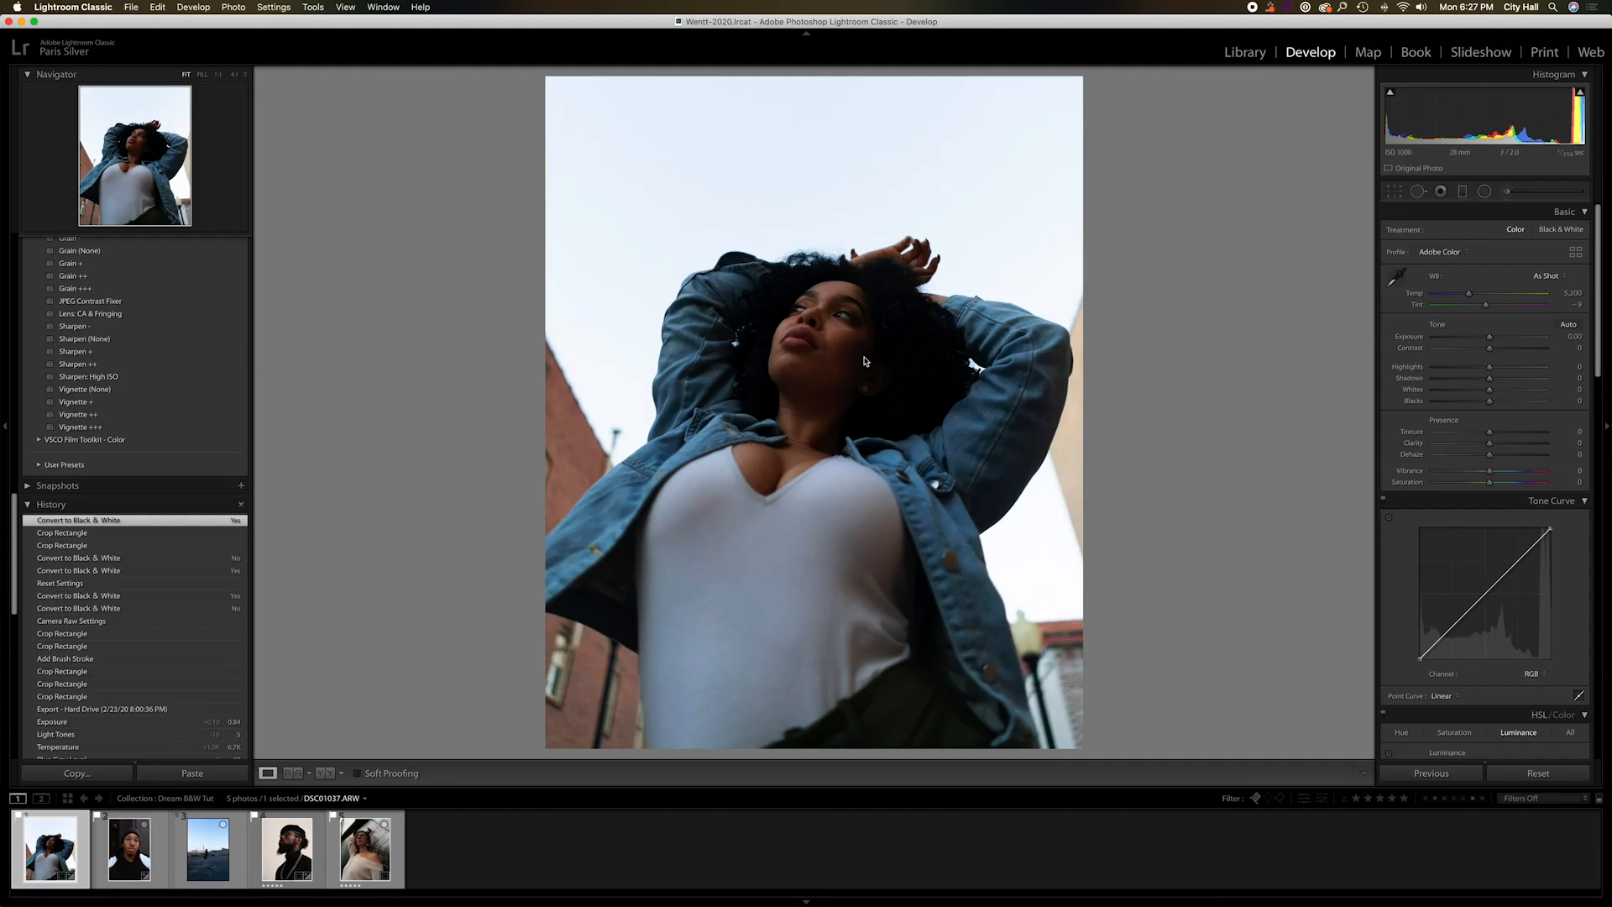
left_click(1503, 361)
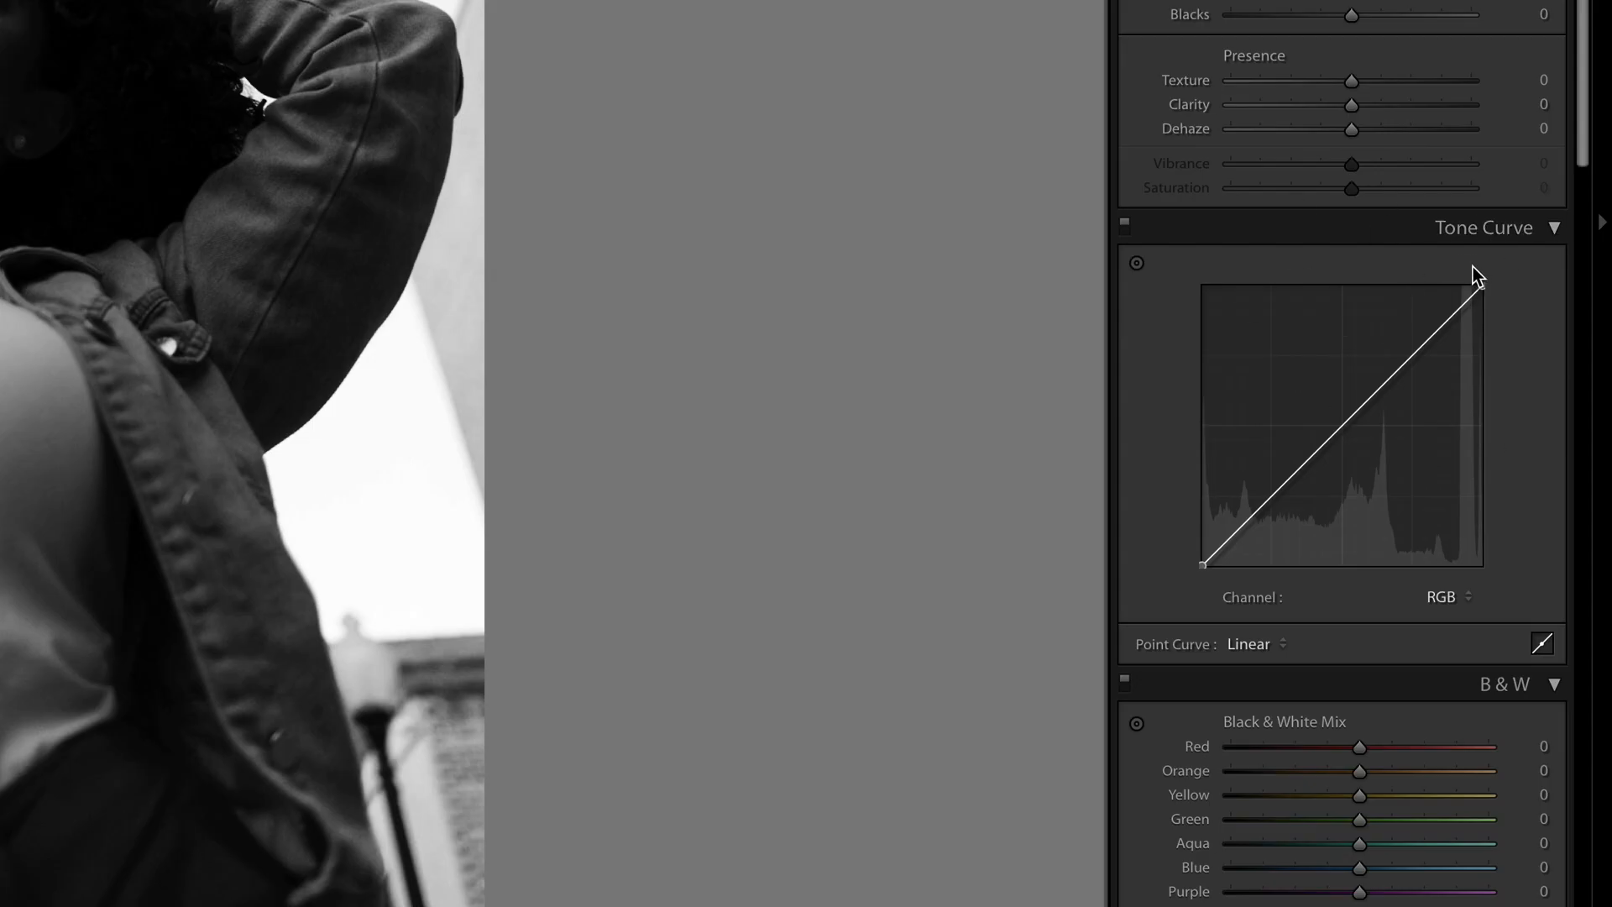
left_click(1480, 291)
left_click_drag(1479, 290, 1477, 294)
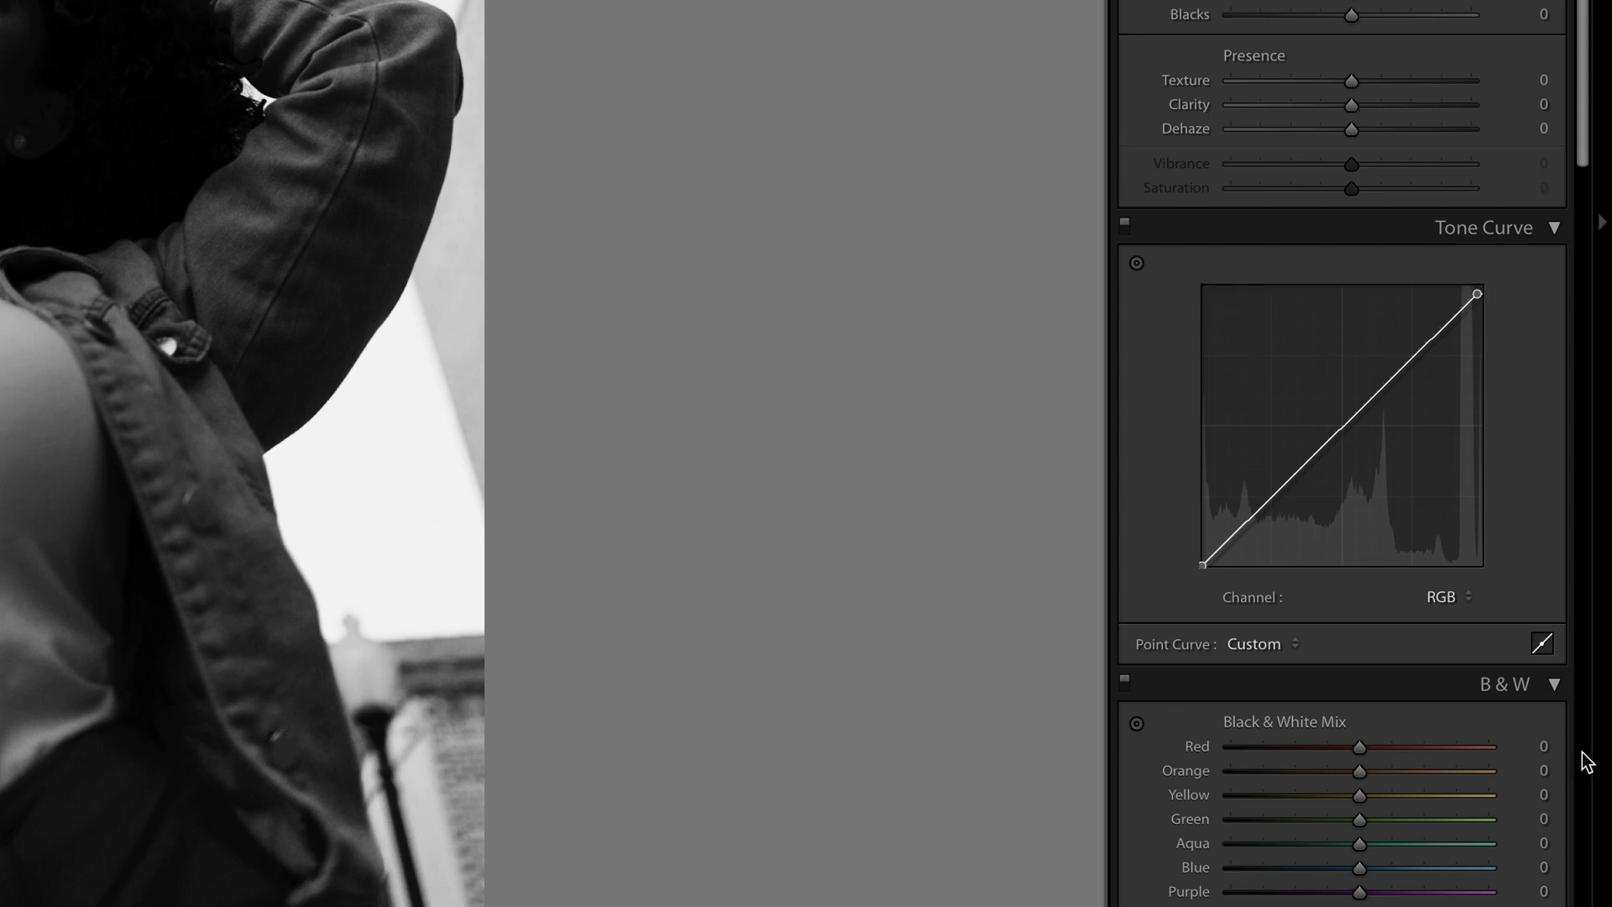
left_click(1542, 644)
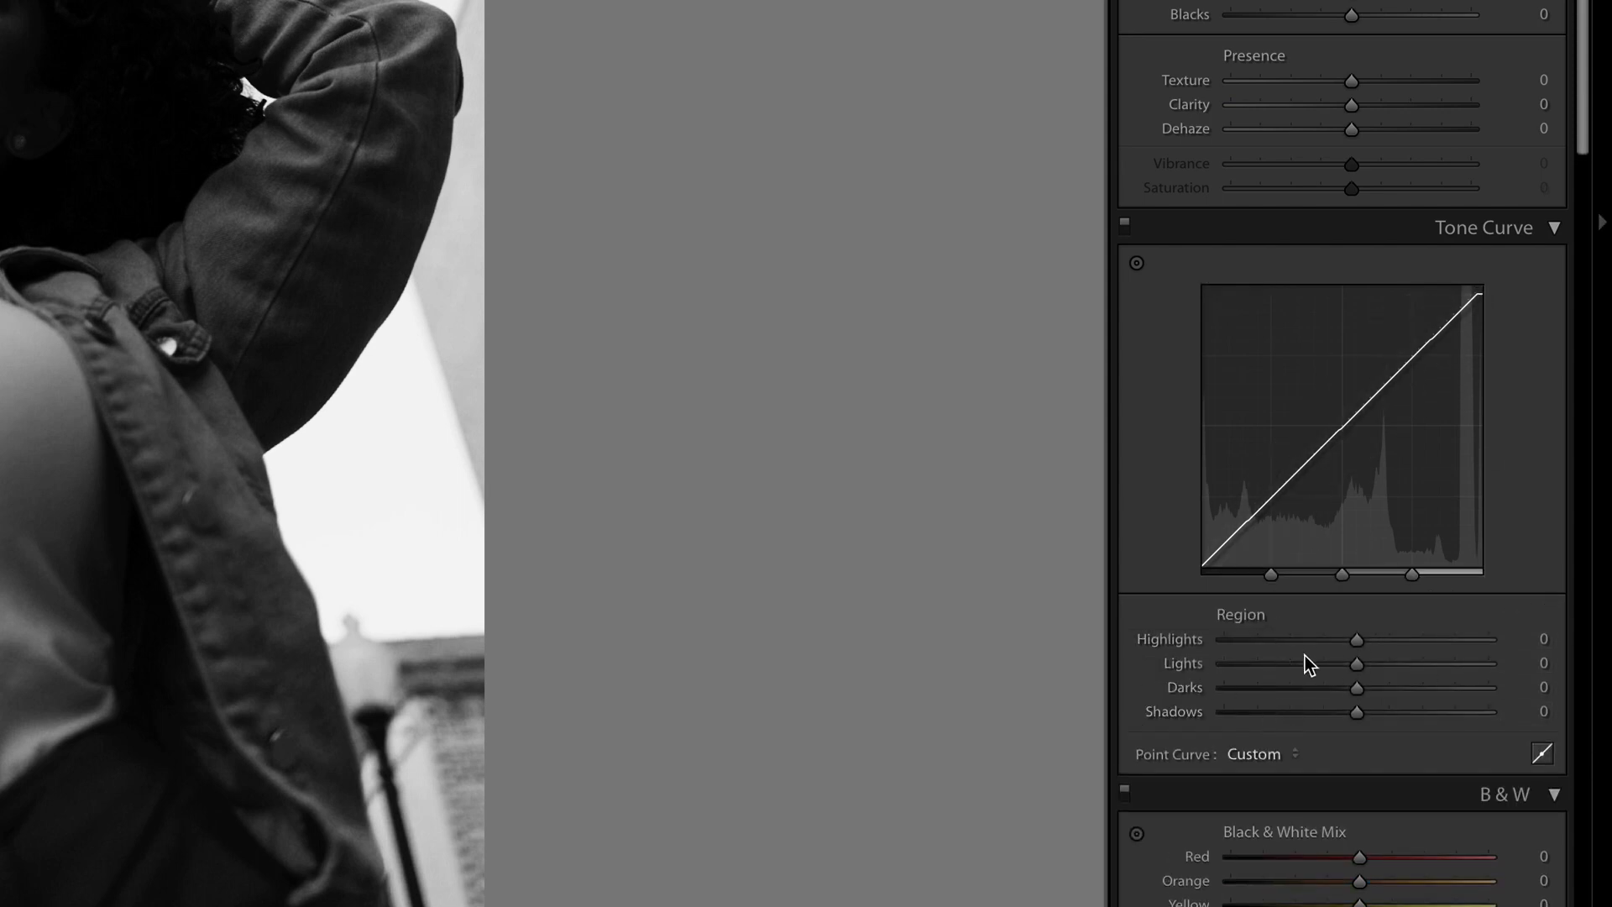
left_click(1542, 756)
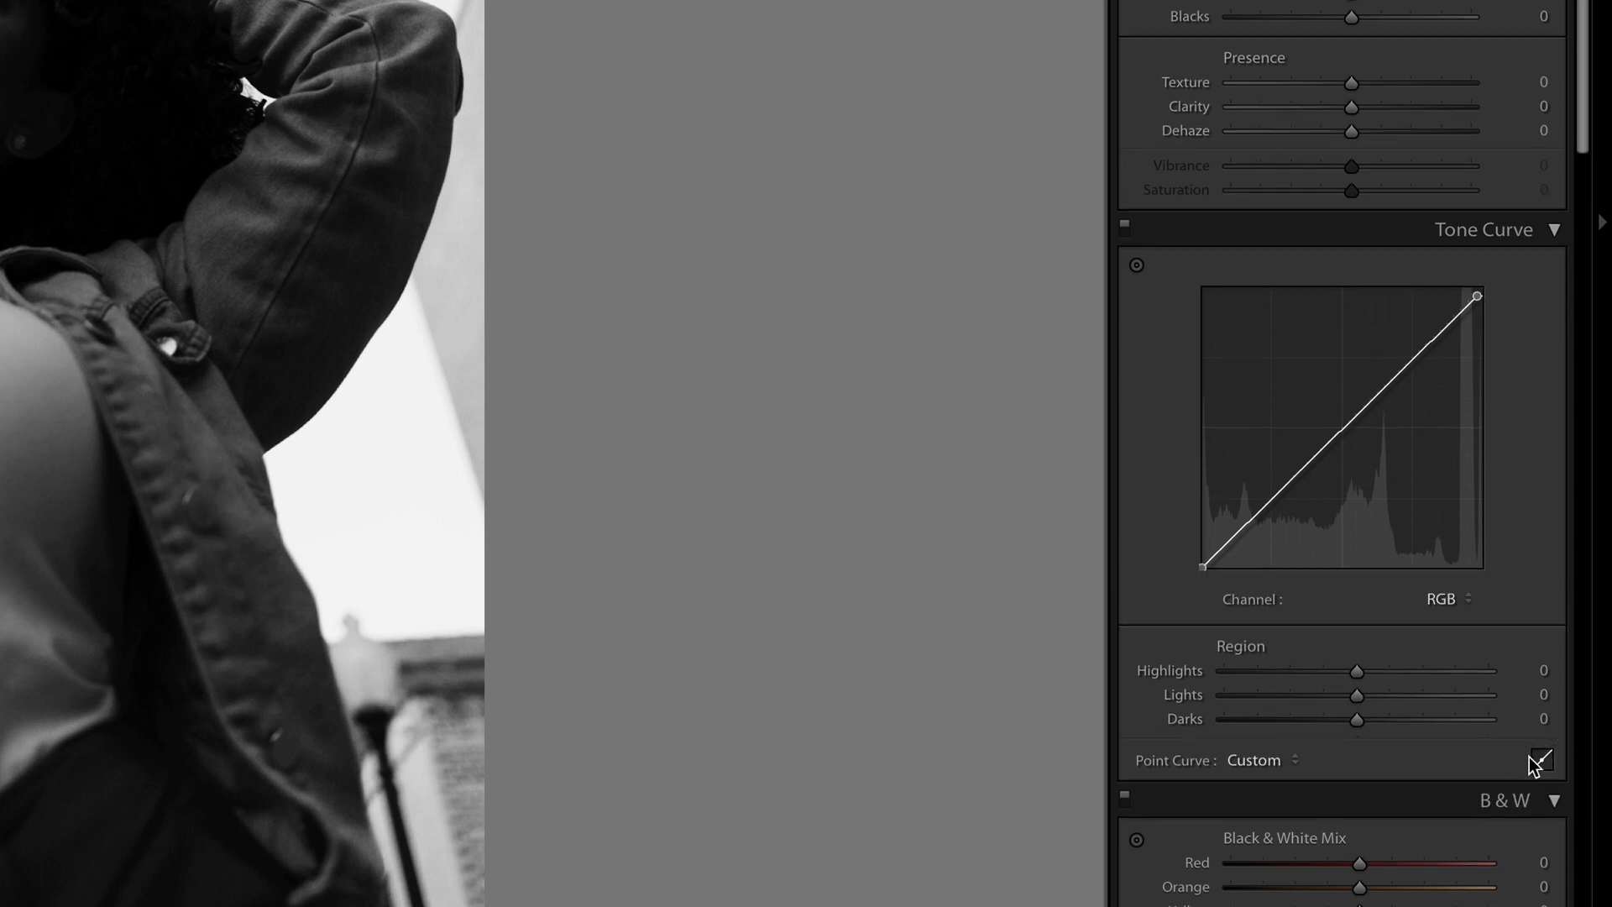
left_click(1478, 296)
left_click_drag(1478, 295, 1504, 273)
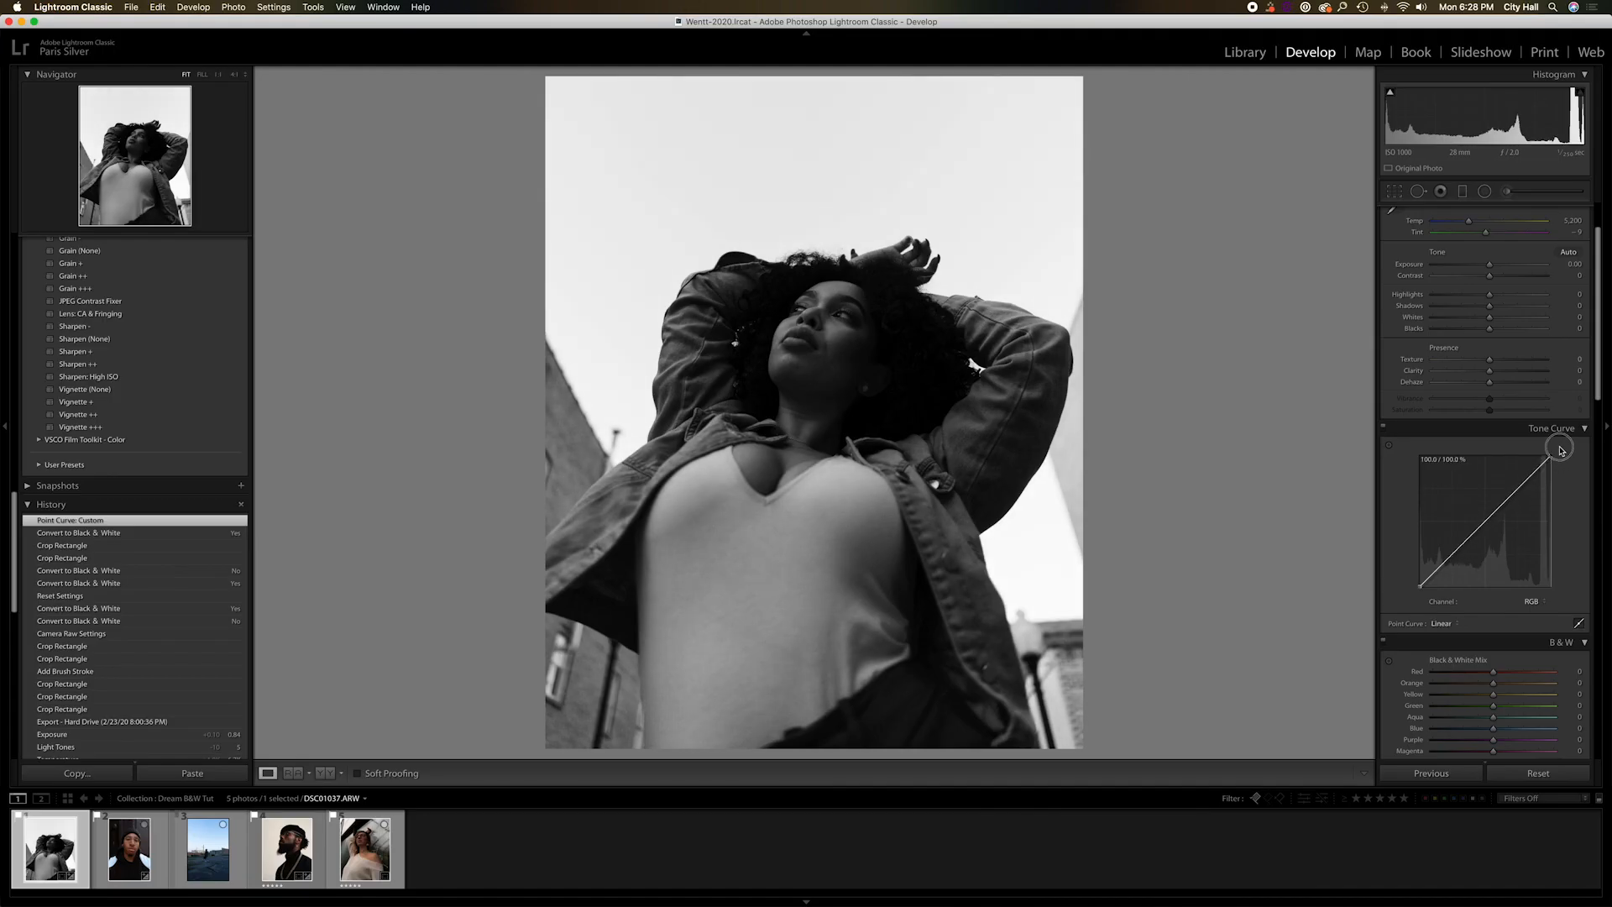
- Lower the tone curve's white endpoint to about 83 % output and lift the highlights with an added point
left_click_drag(1561, 450, 1581, 479)
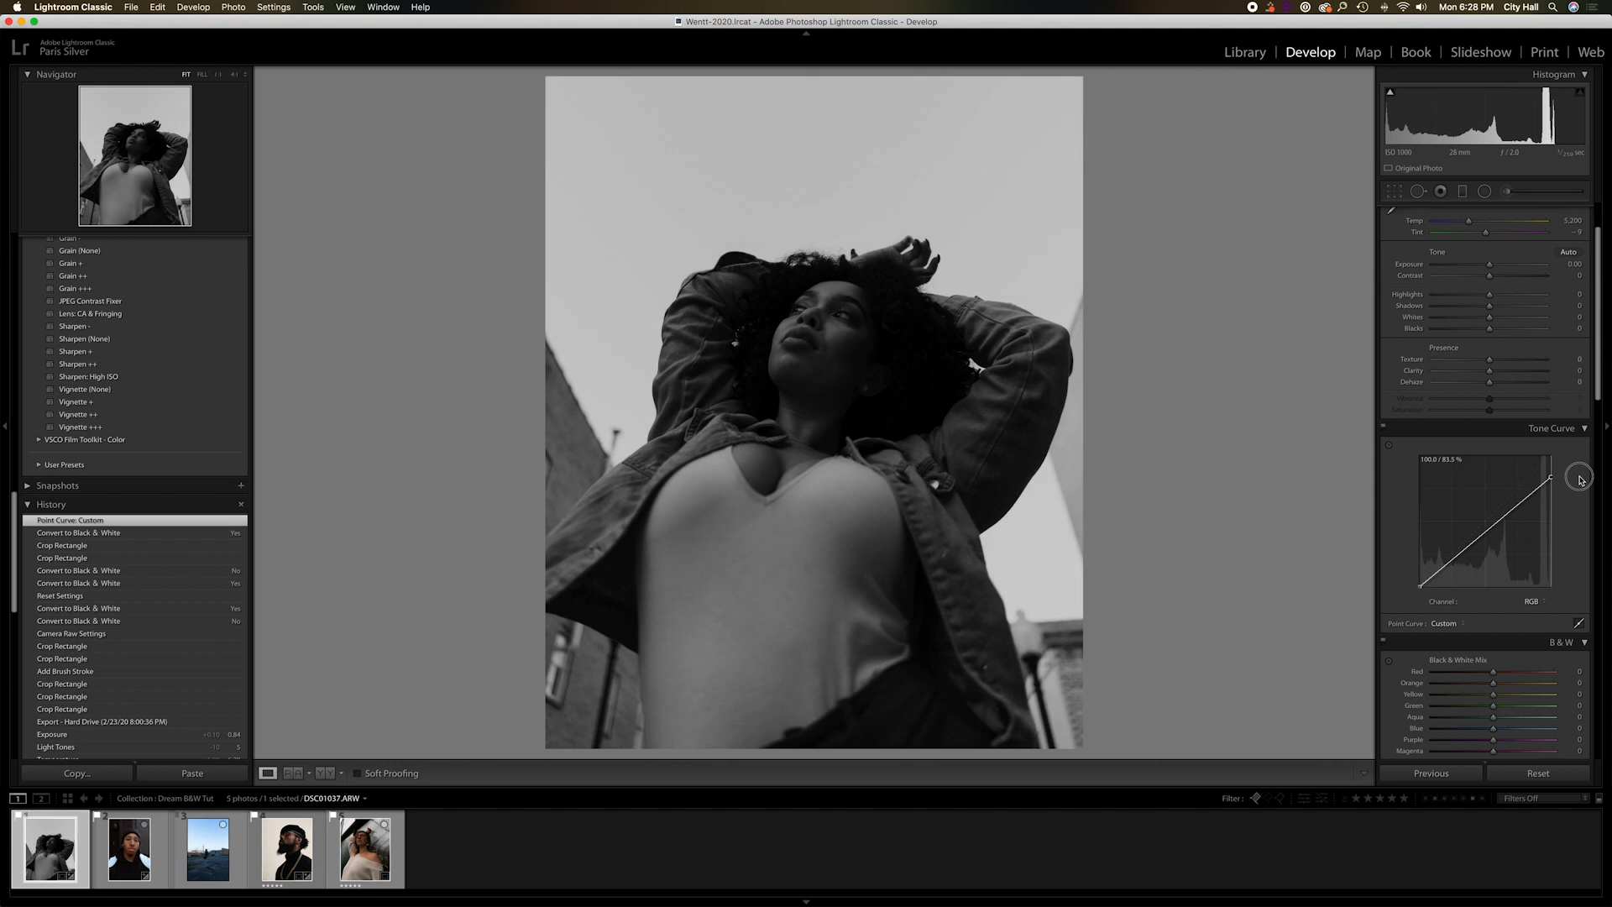
left_click_drag(1582, 479, 1582, 481)
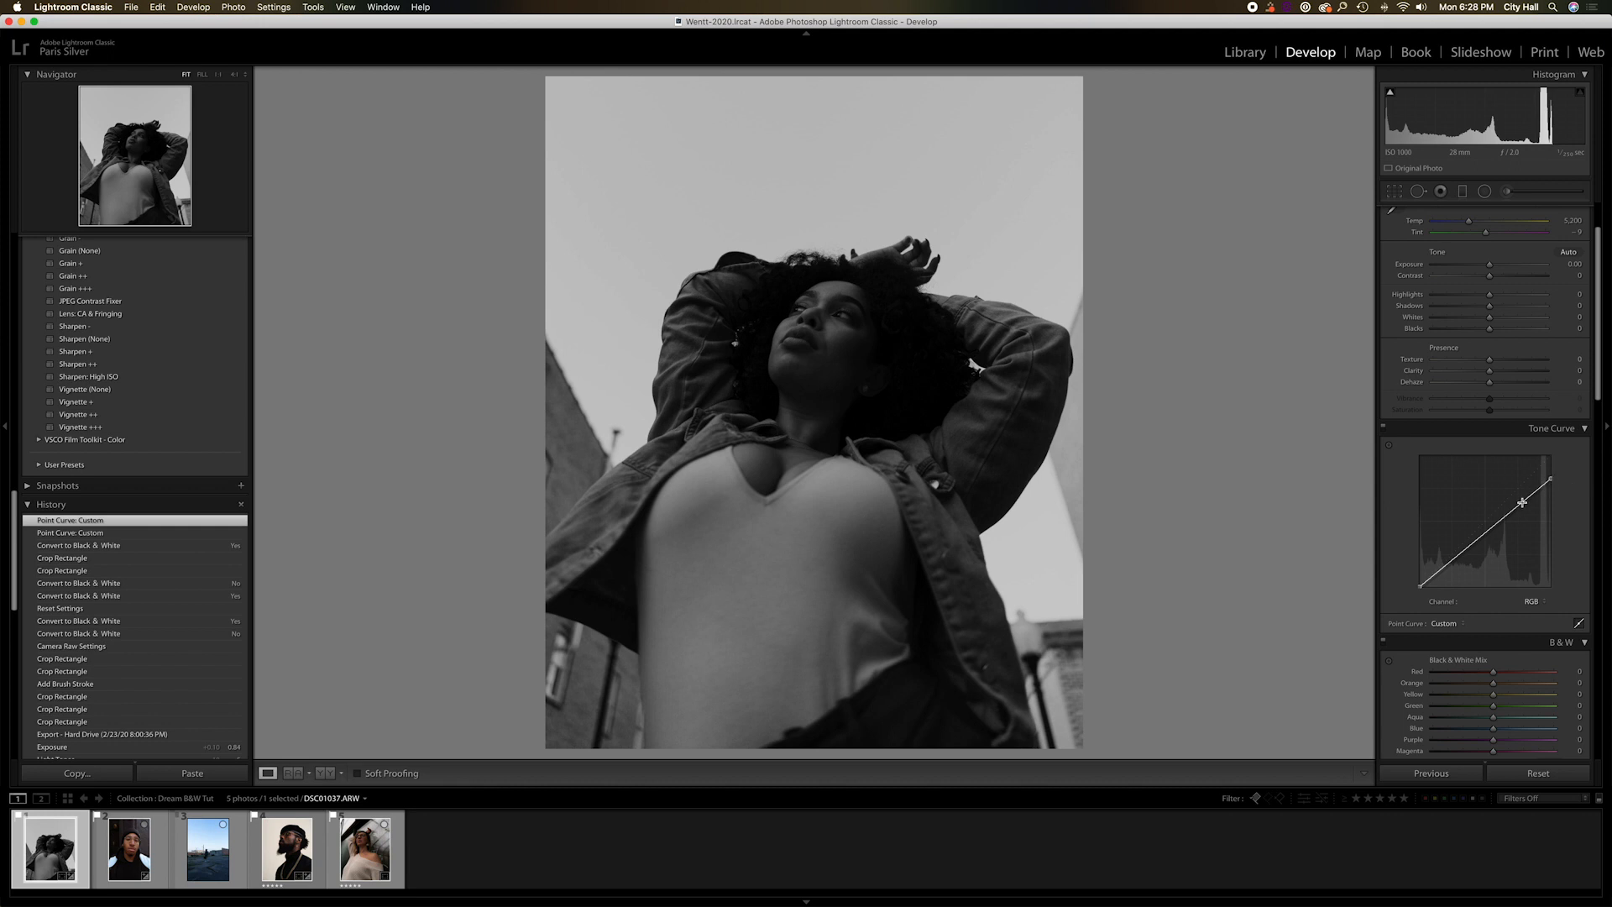
left_click_drag(1523, 502, 1517, 496)
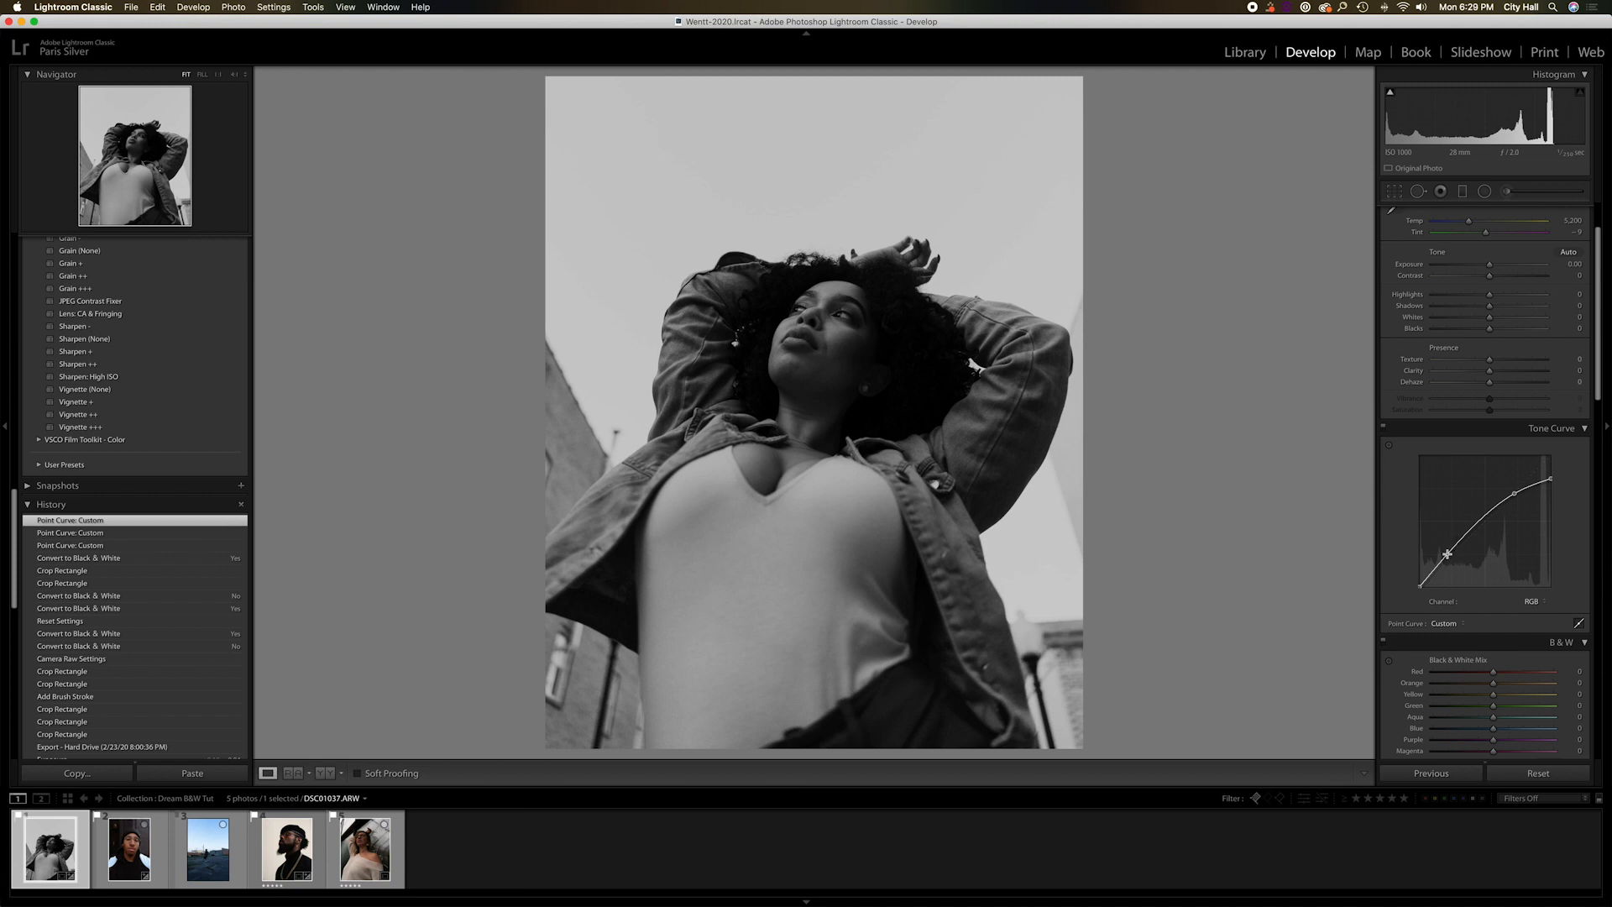
- Add a shadow point at about 23 % input to deepen the shadows, and a midtone point near the centre of the tone curve
left_click(1450, 552)
left_click_drag(1450, 554, 1449, 561)
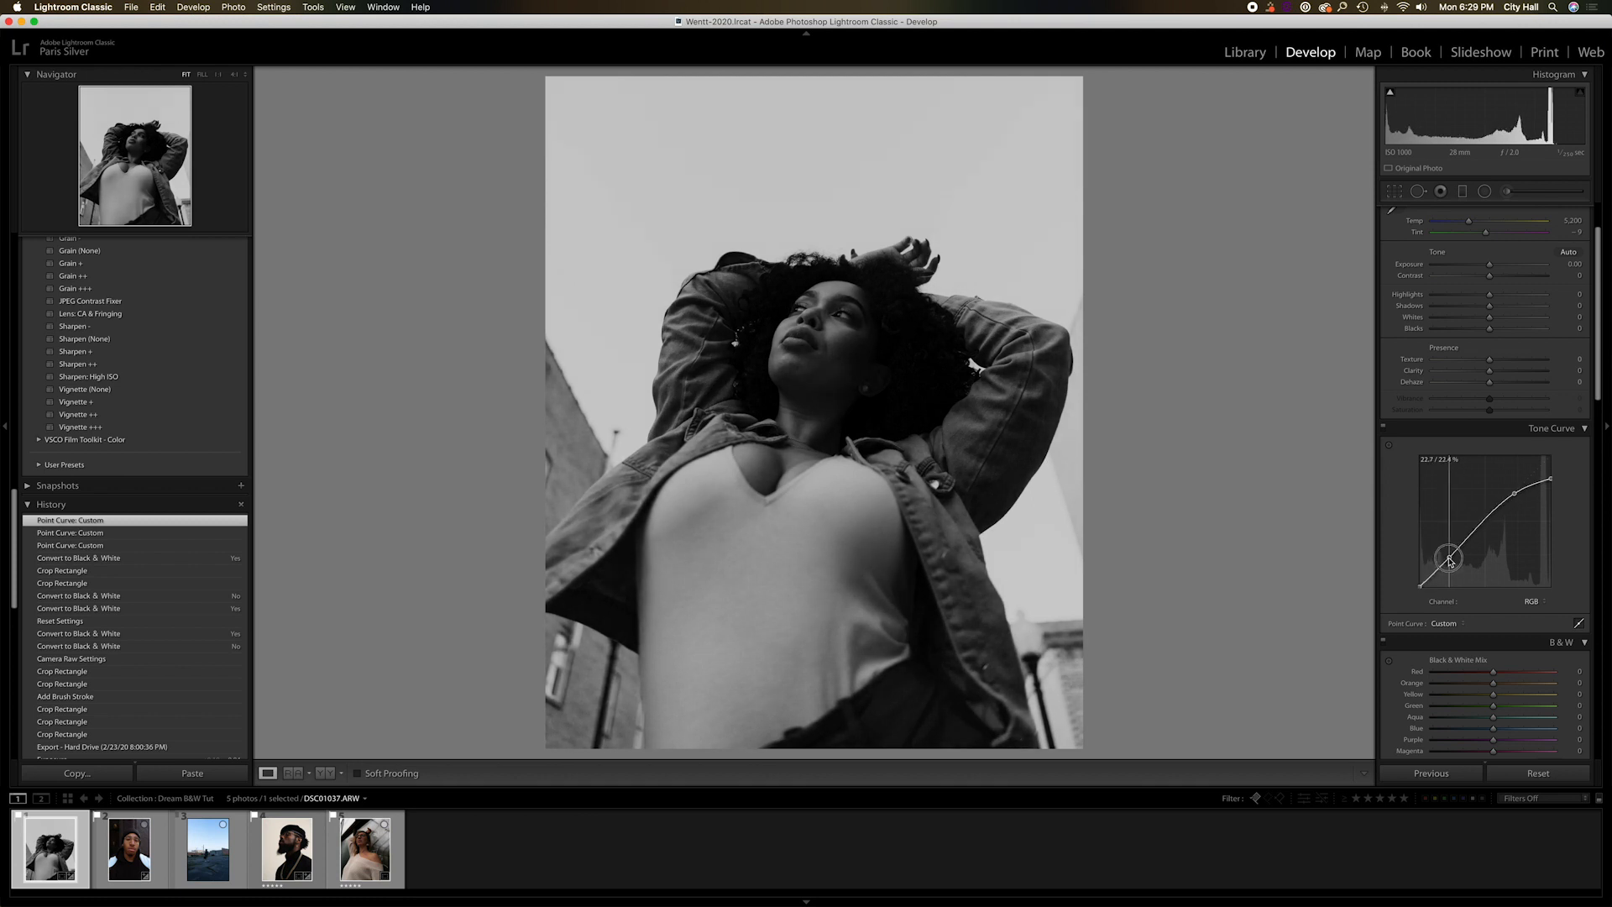
left_click(1484, 522)
left_click_drag(1485, 523, 1484, 521)
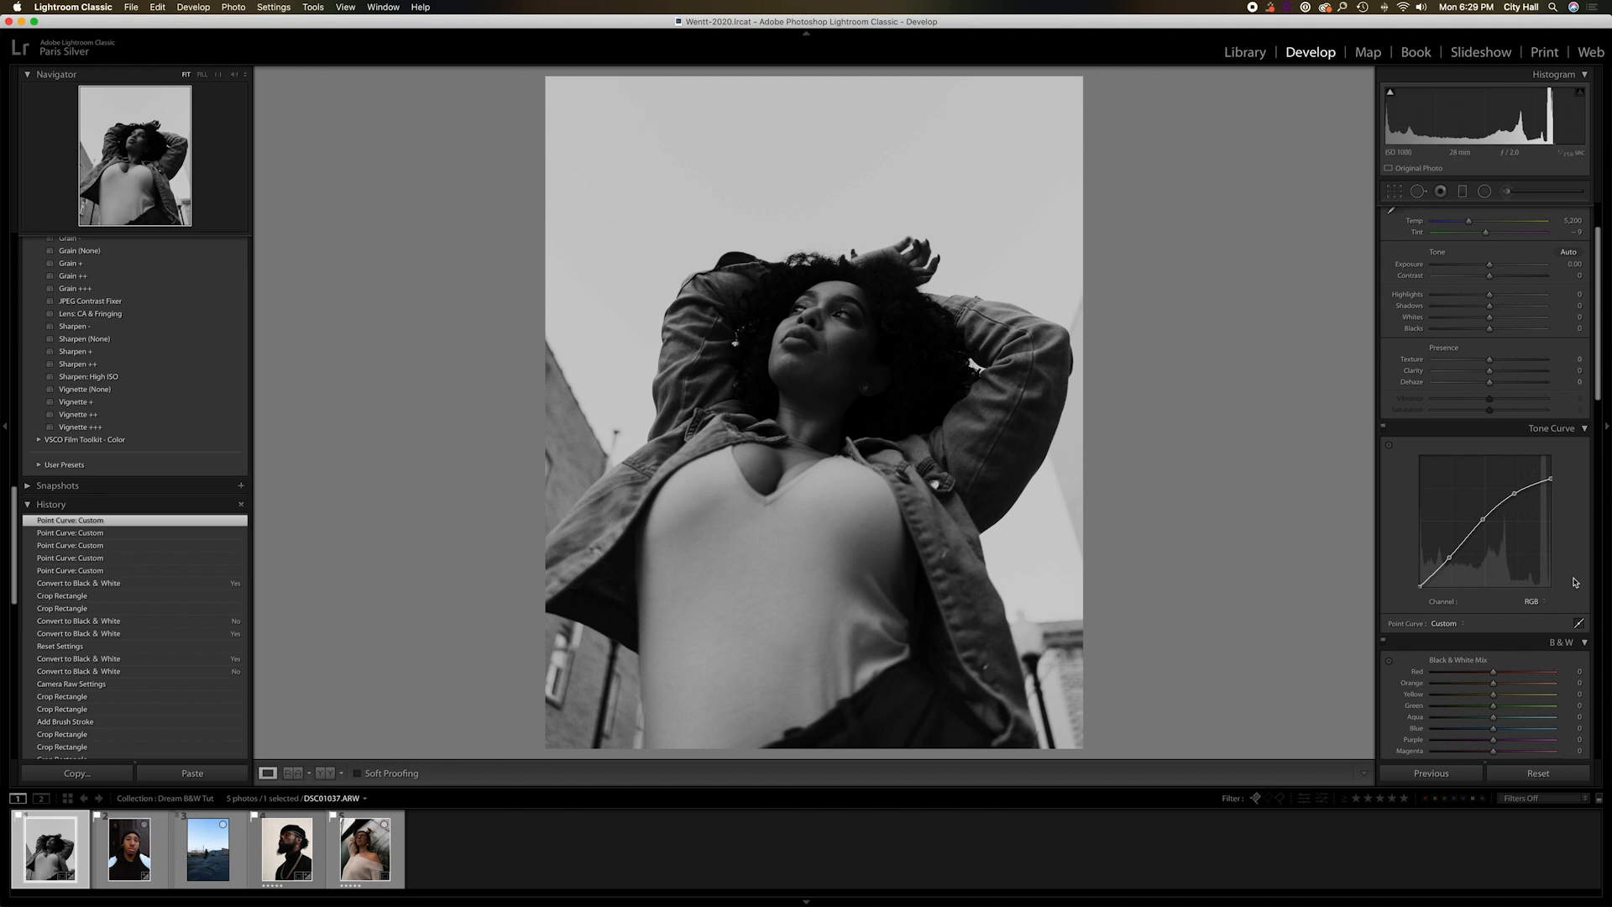
left_click_drag(1484, 520, 1482, 521)
- Add grain with amount 49 and size 18, and set the sharpening amount to 59
scroll(1478, 538, "down", 10)
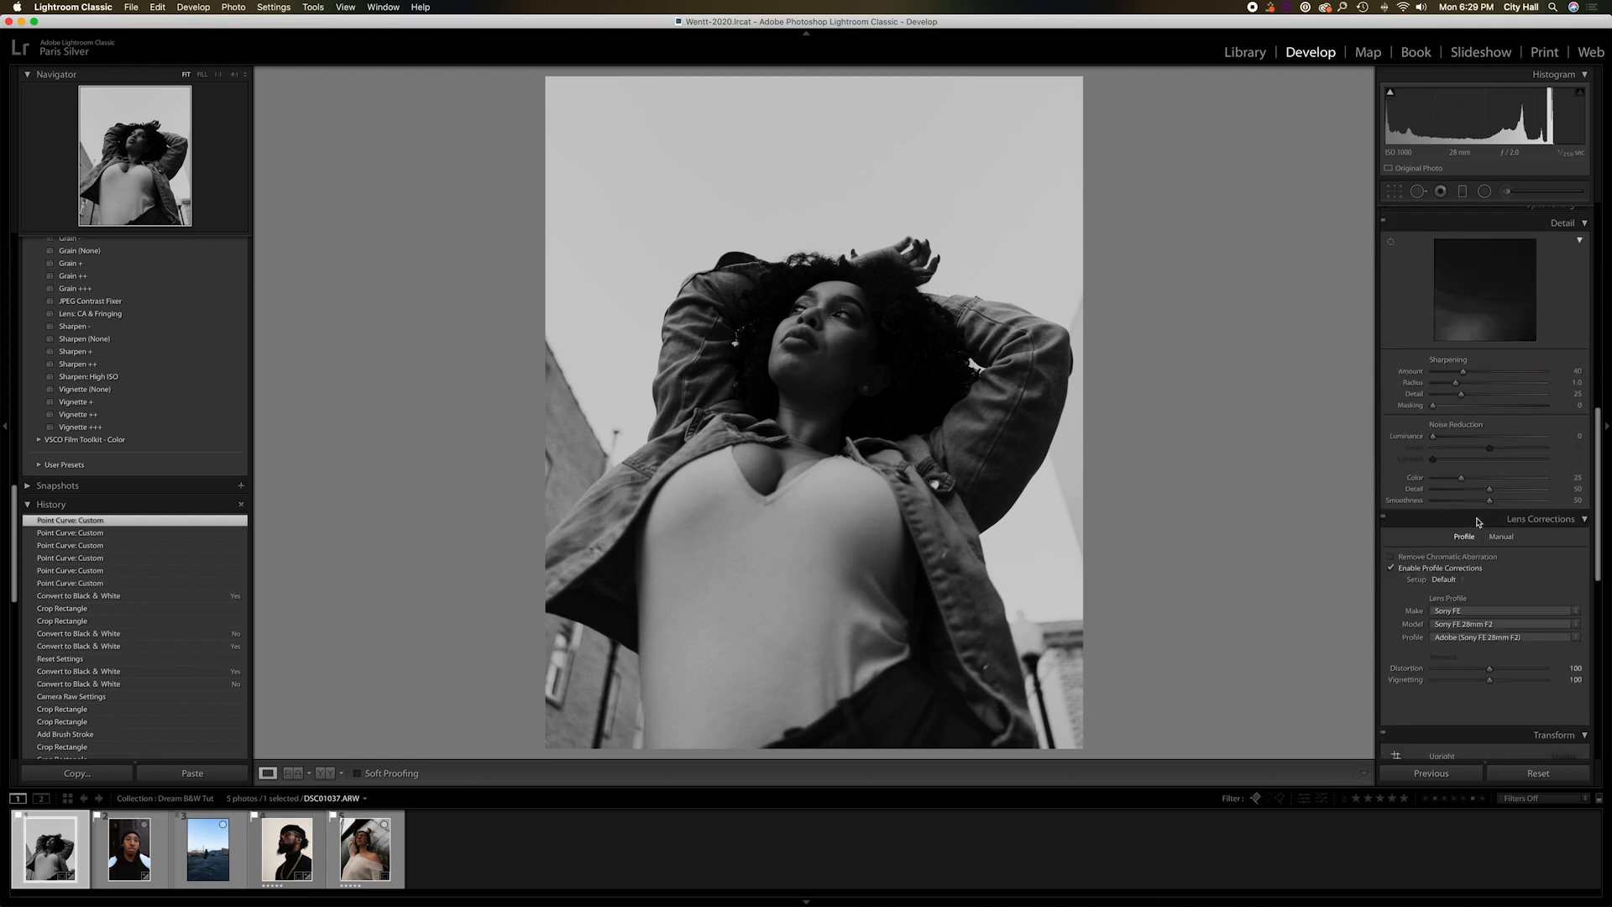
scroll(1476, 549, "down", 6)
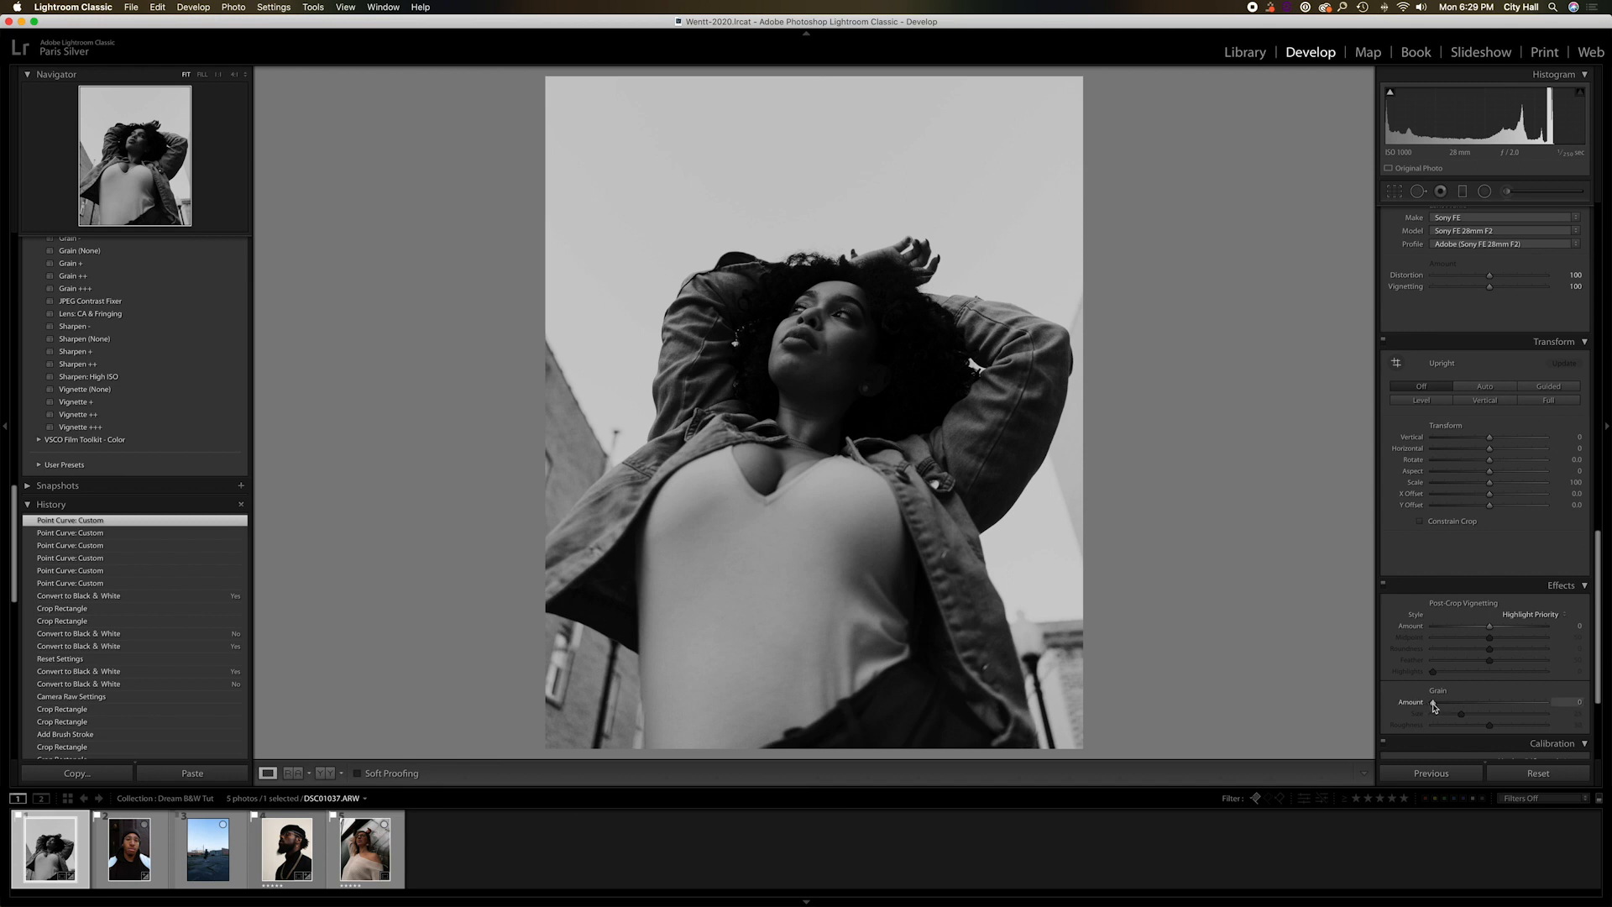
scroll(1436, 672, "down", 4)
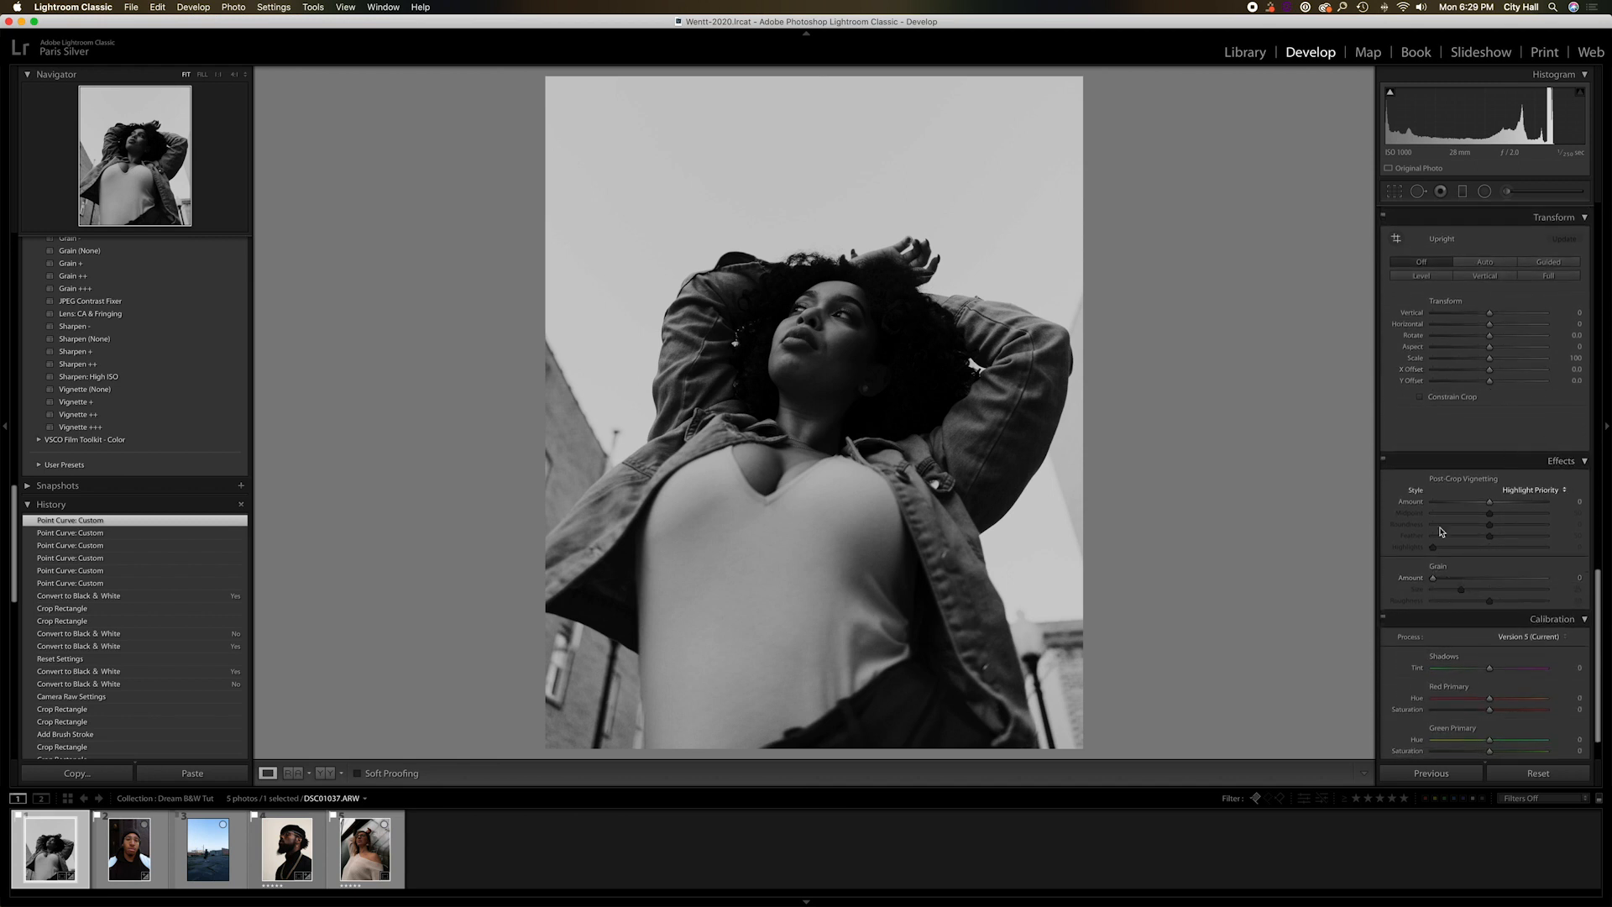
left_click_drag(1434, 582, 1471, 578)
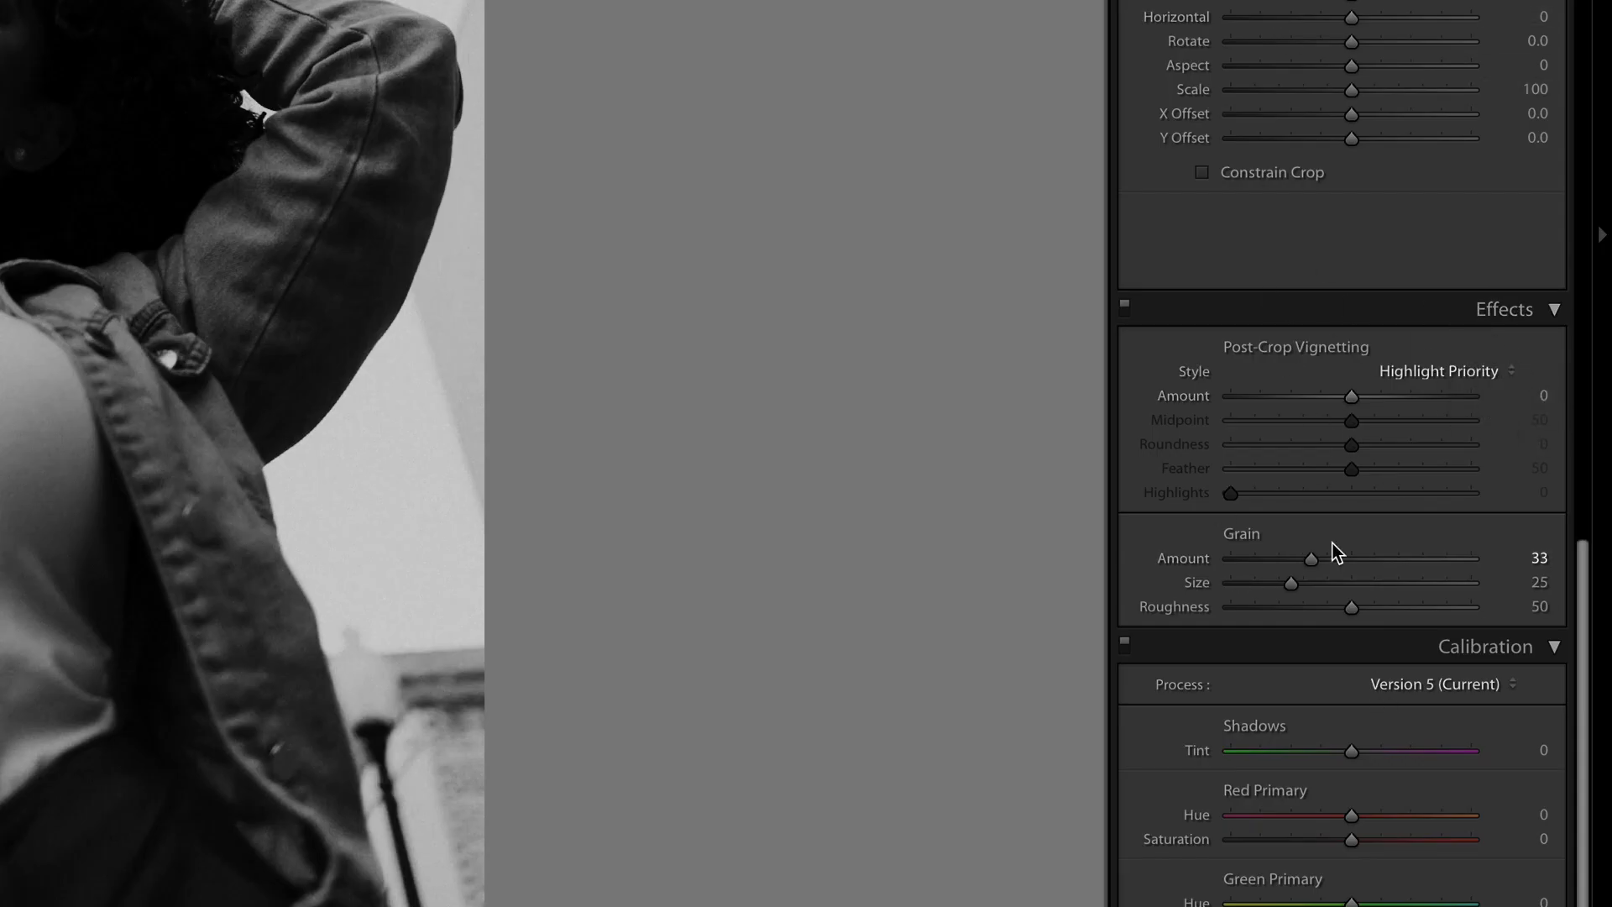
scroll(1325, 450, "down", 2)
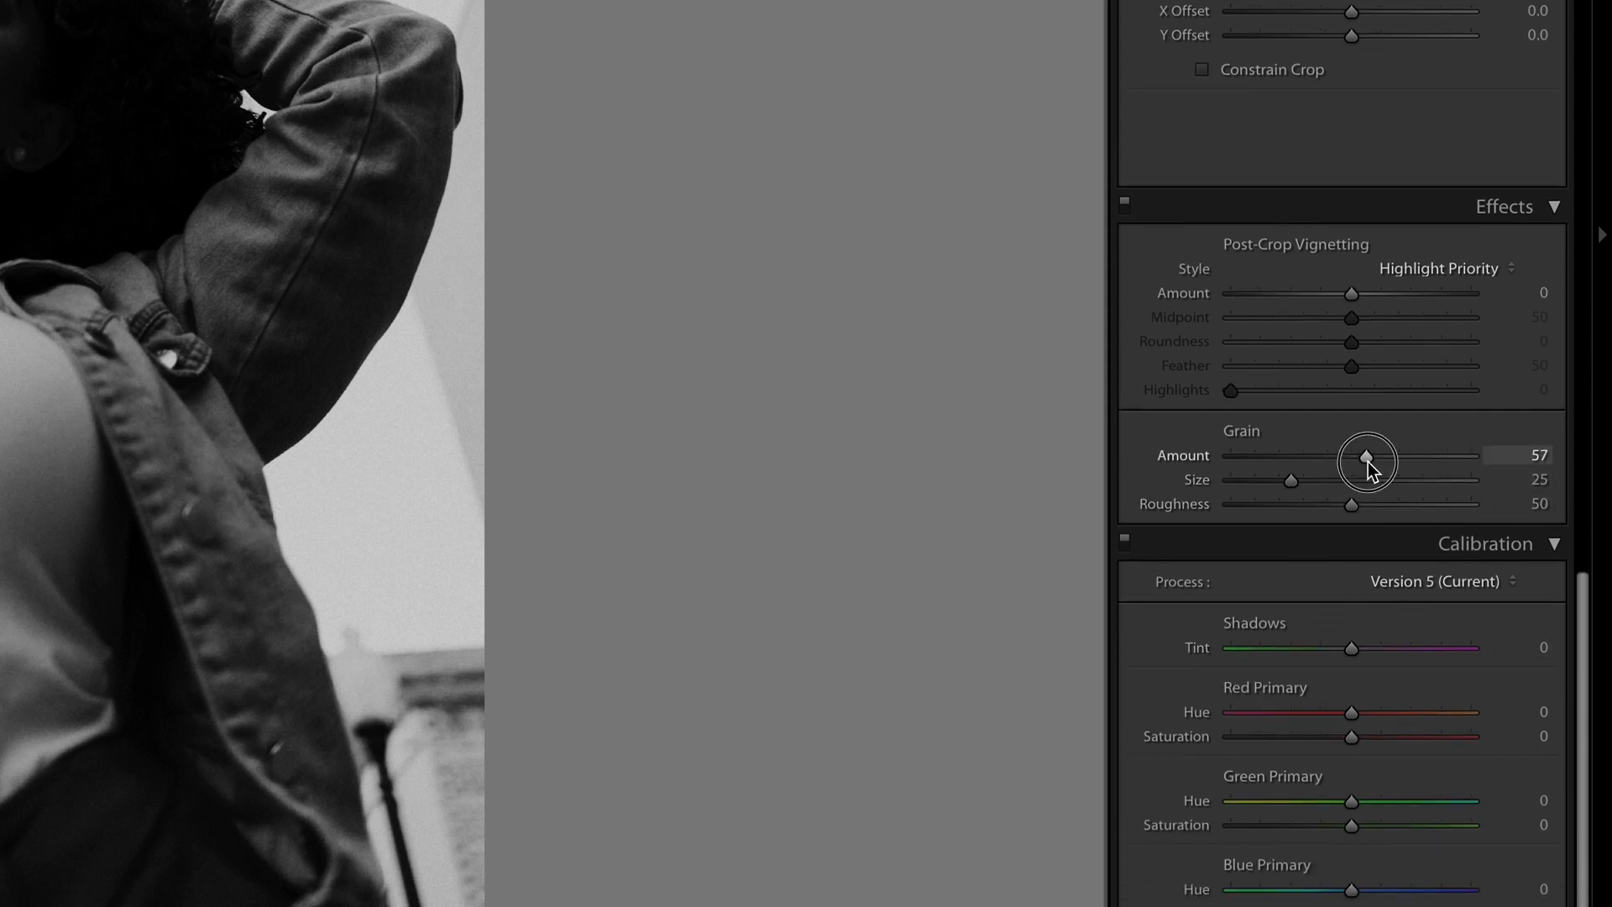
left_click_drag(1352, 462, 1380, 458)
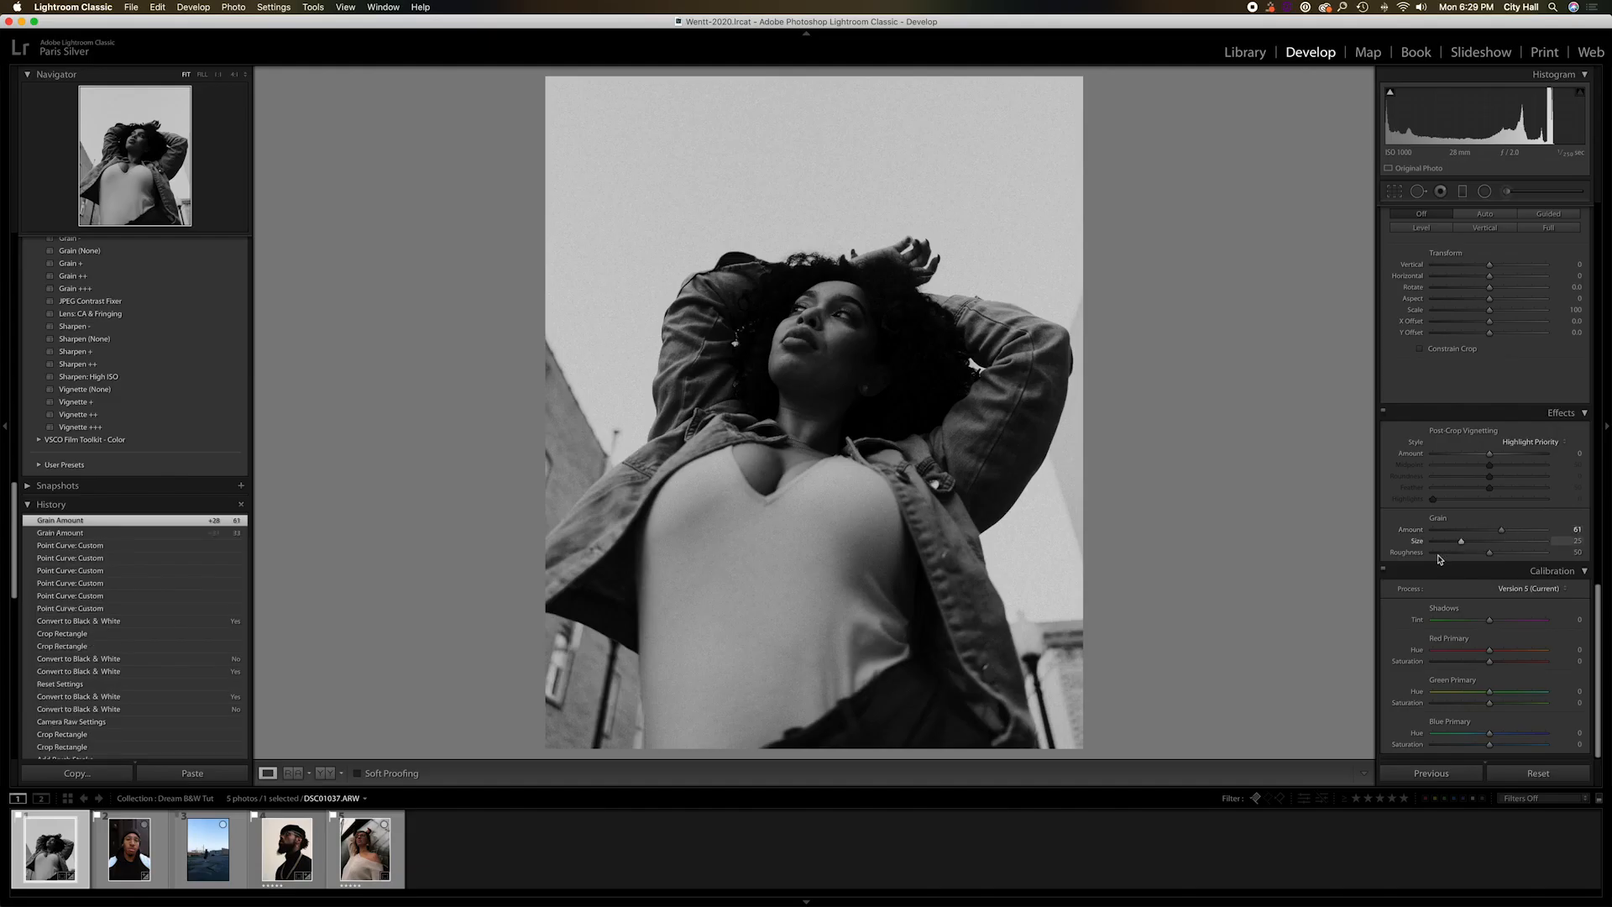
left_click_drag(1461, 544, 1453, 541)
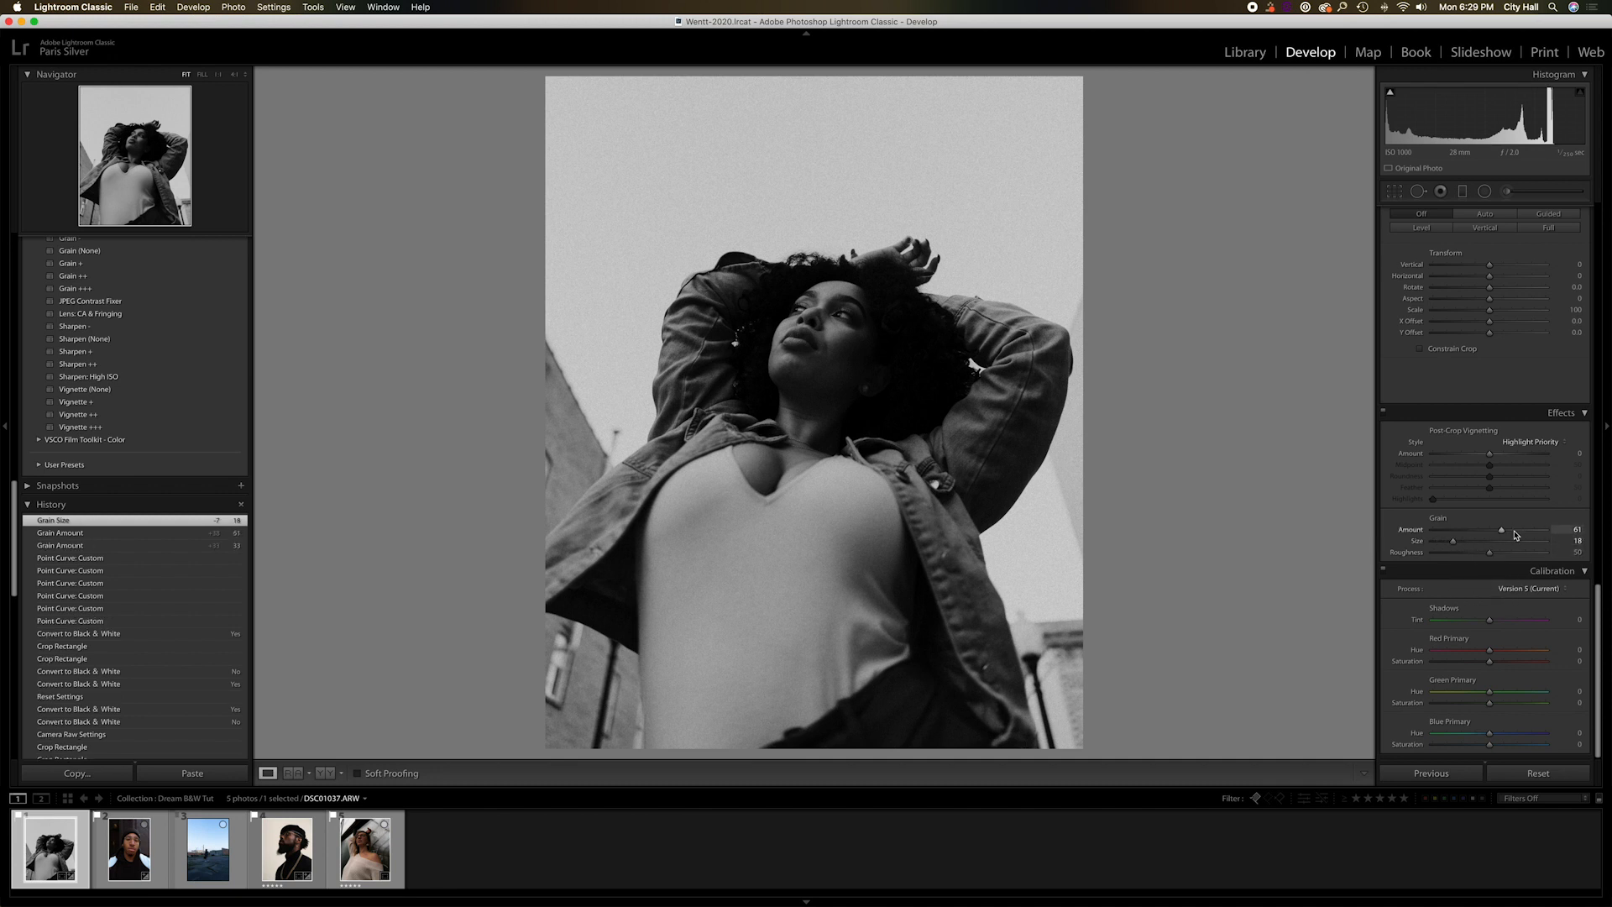
left_click_drag(1502, 530, 1487, 532)
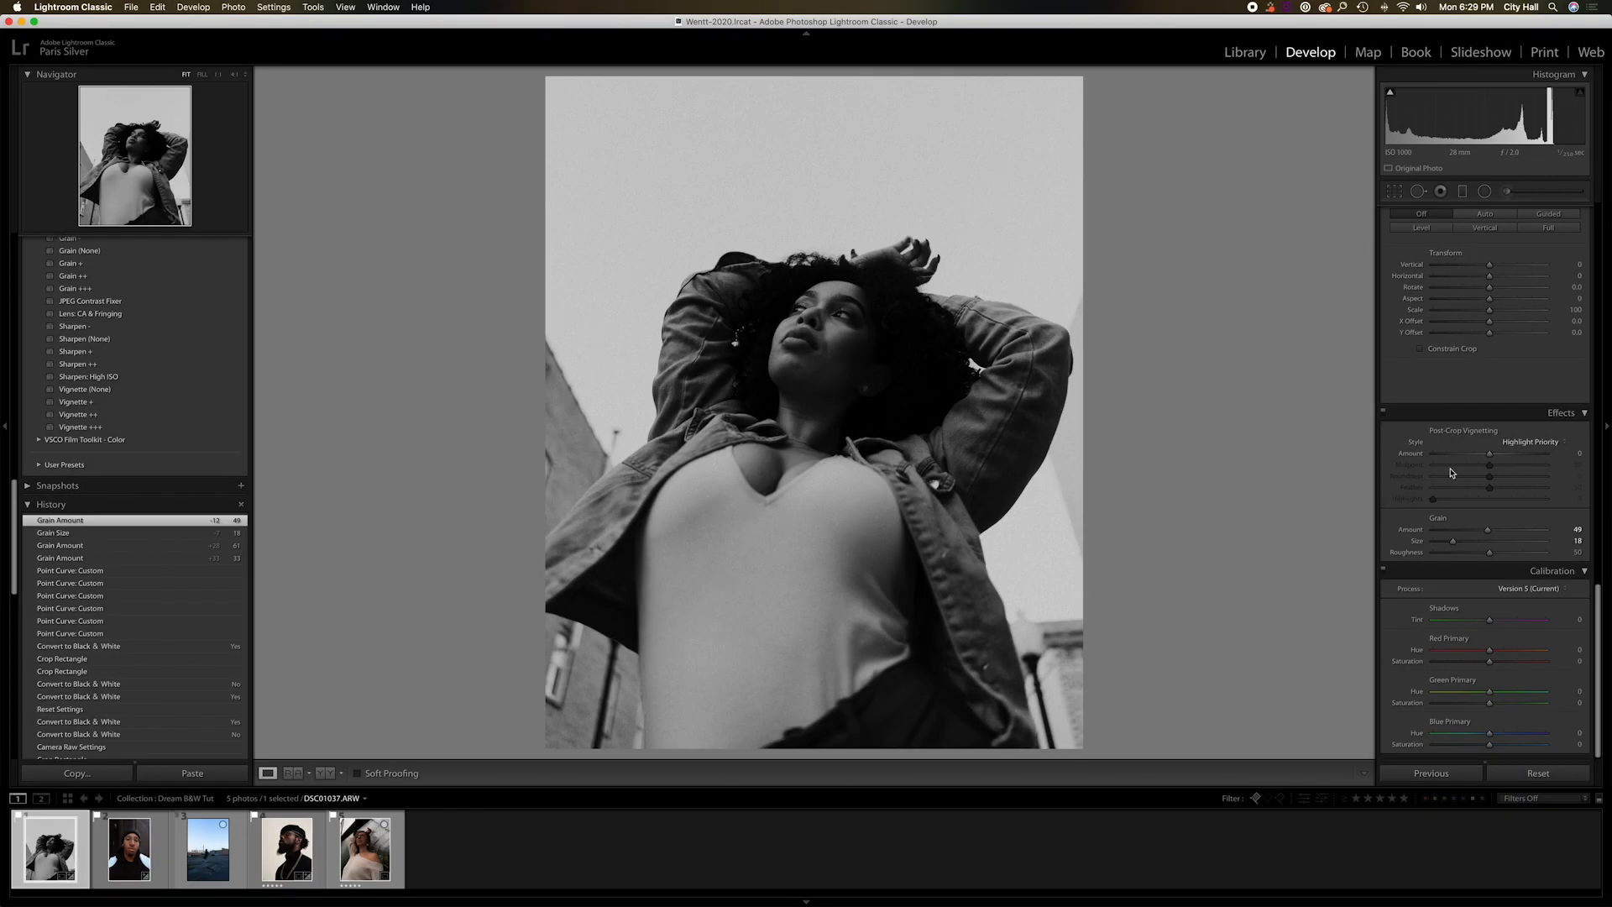
scroll(1452, 473, "up", 10)
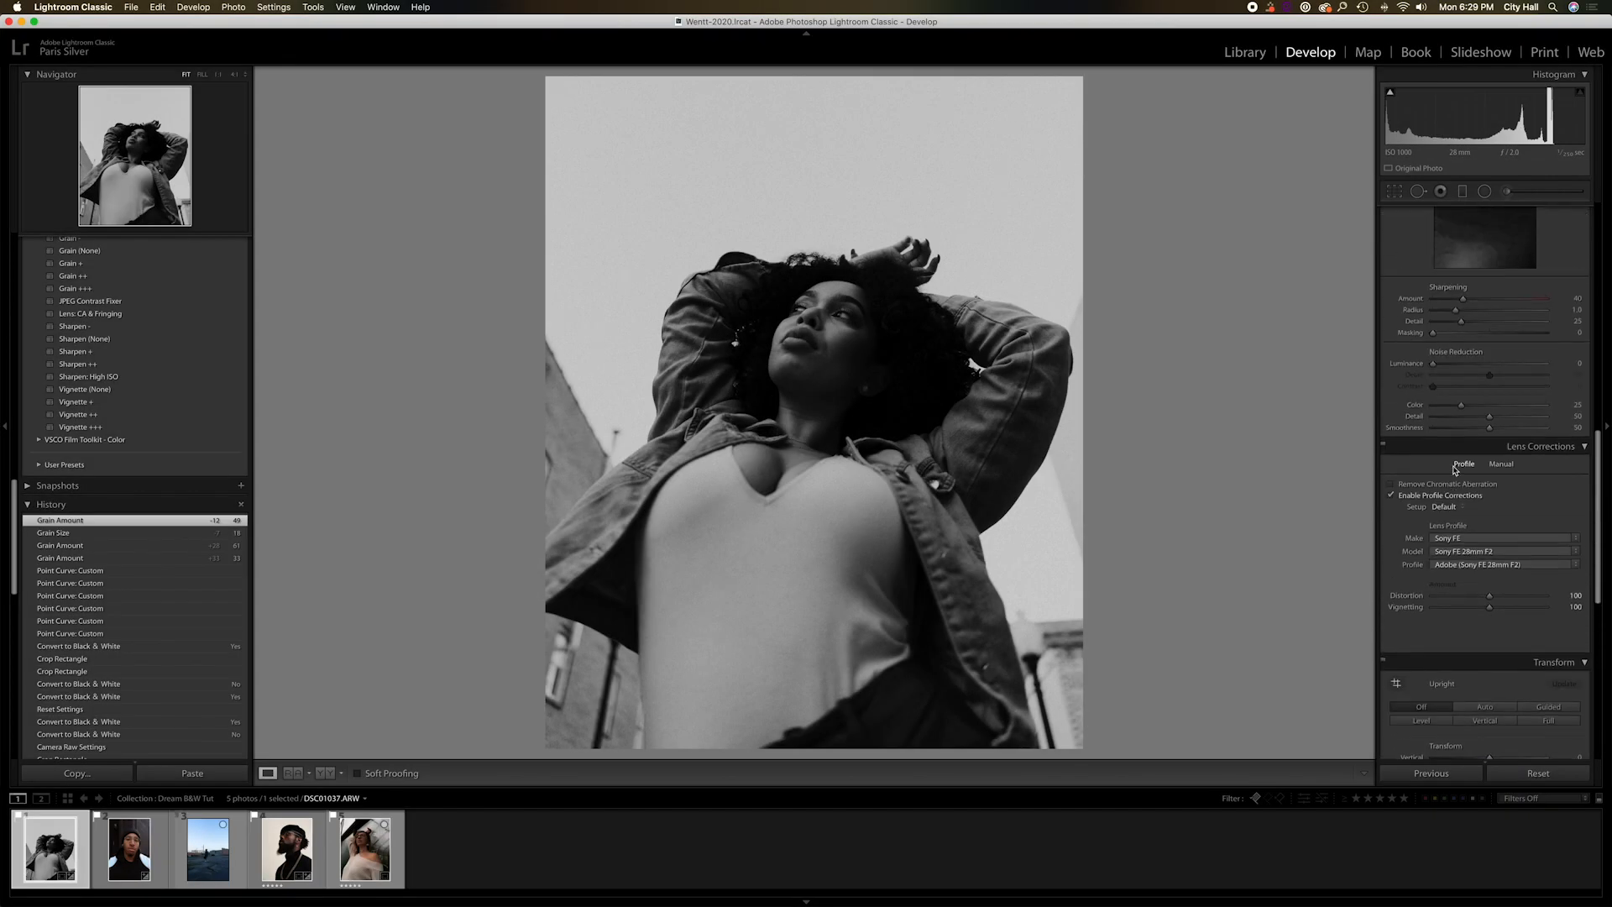
left_click_drag(1463, 362, 1478, 361)
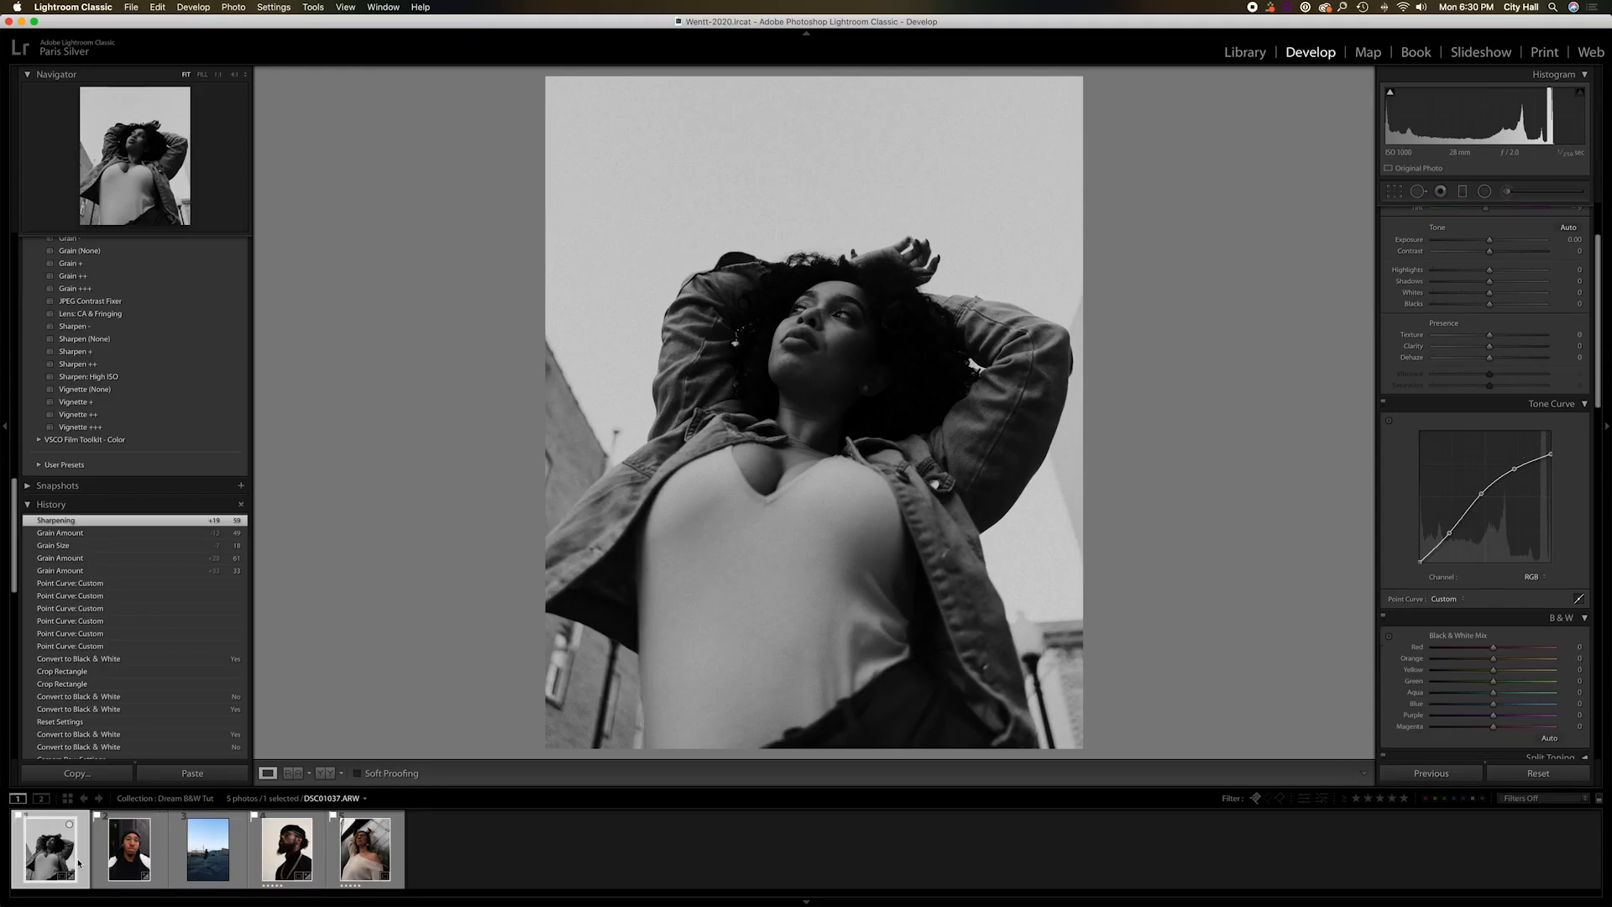
- Switch to the portrait of the man in the beanie and convert it to black and white
key("Right")
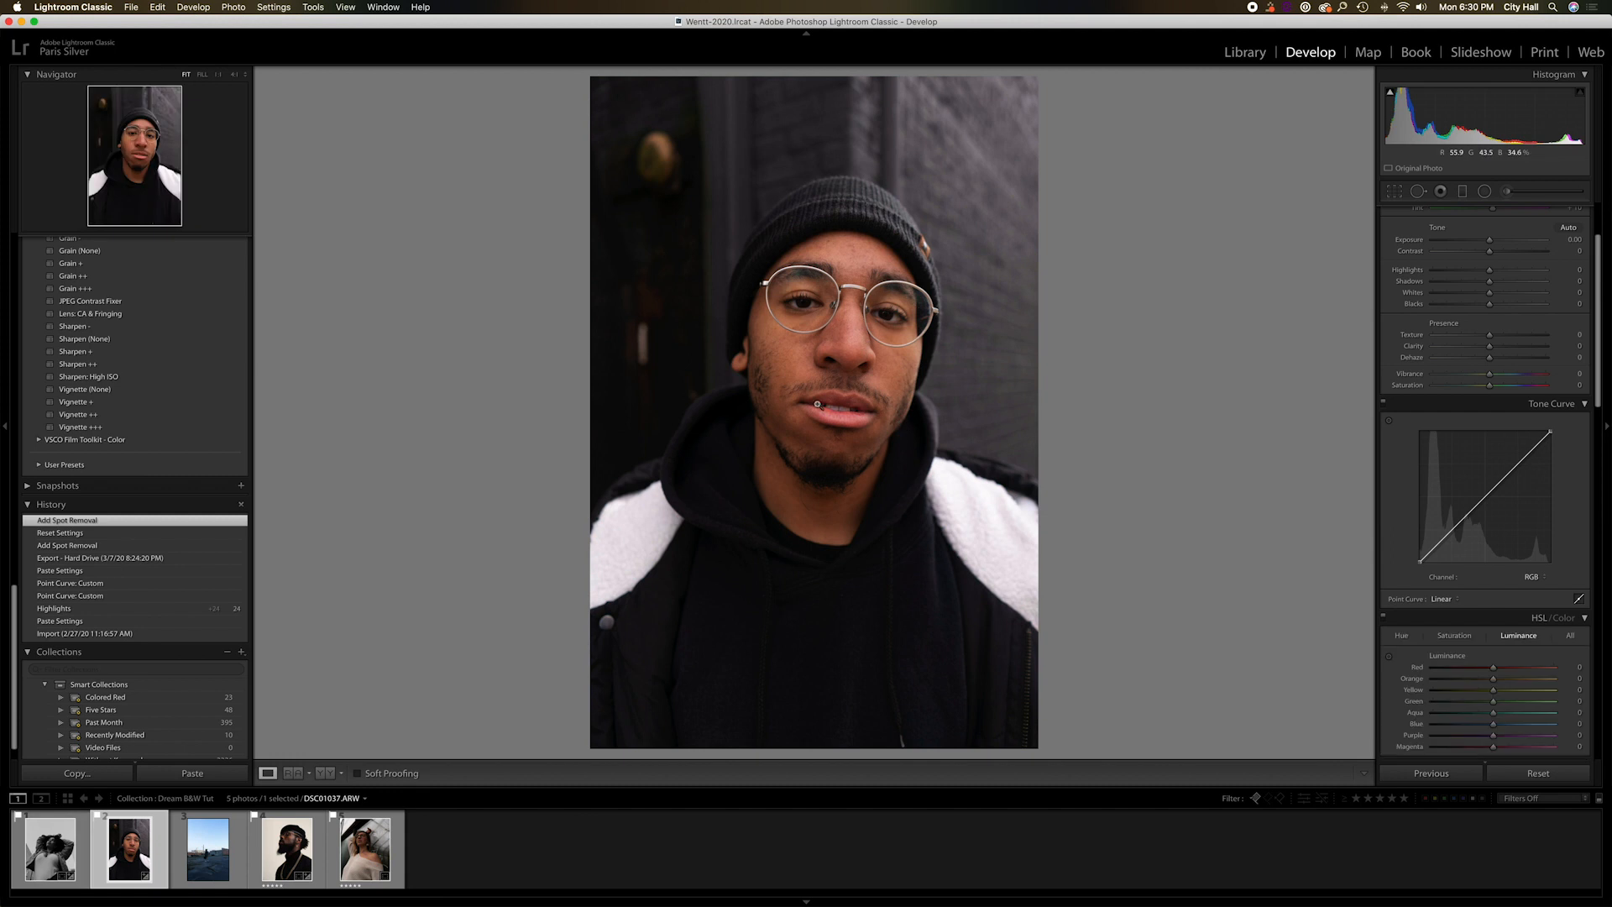
scroll(1502, 347, "up", 3)
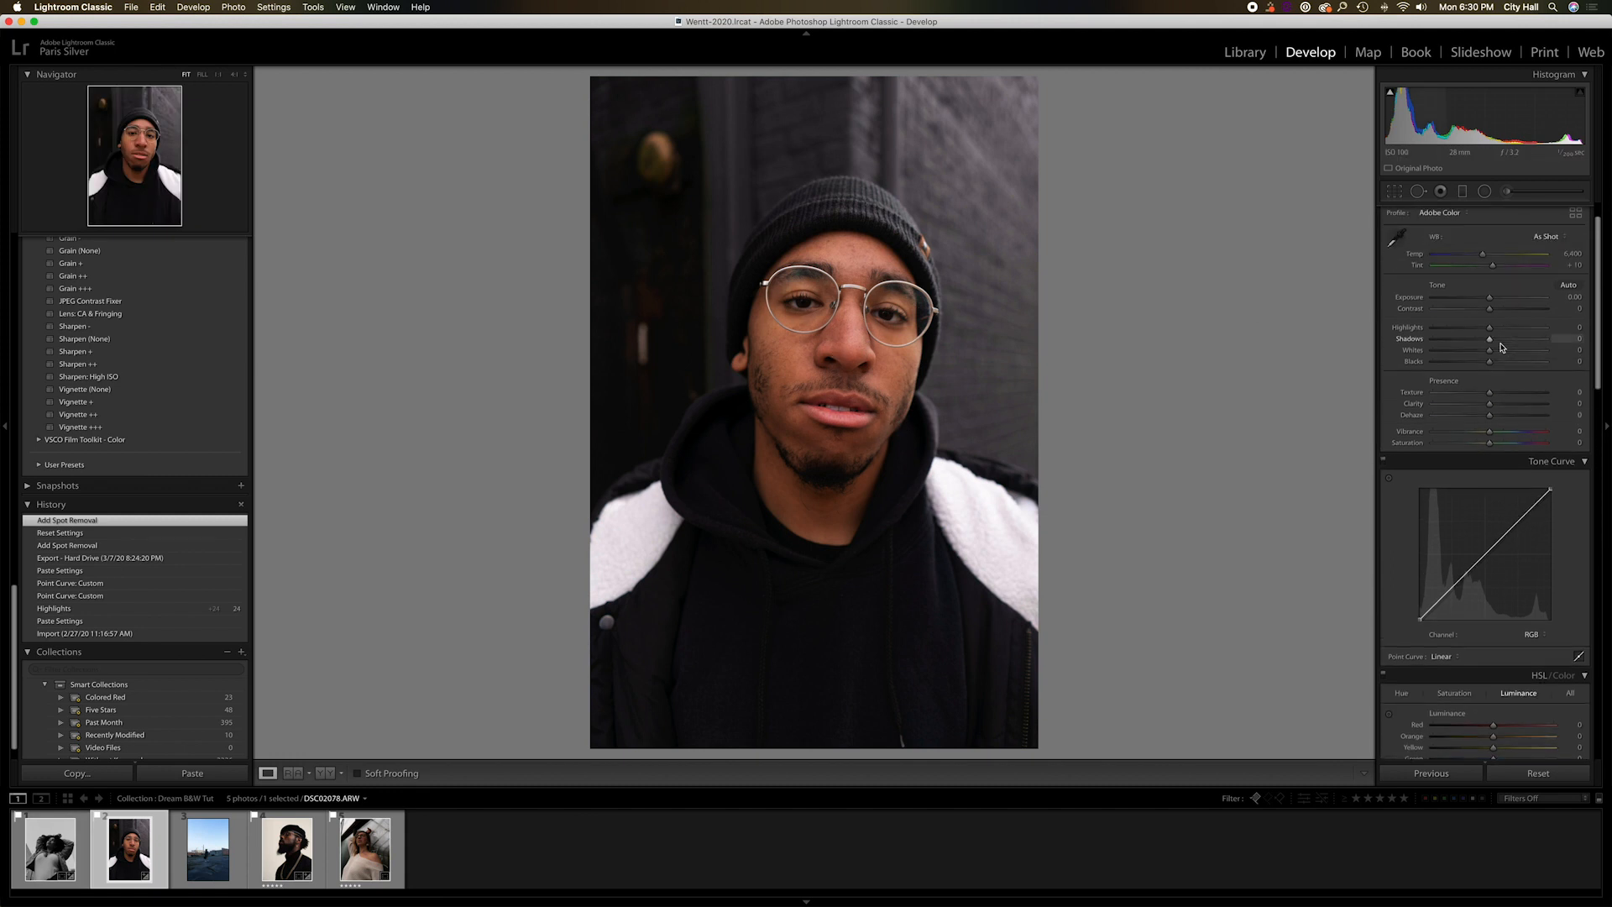
scroll(1502, 347, "up", 1)
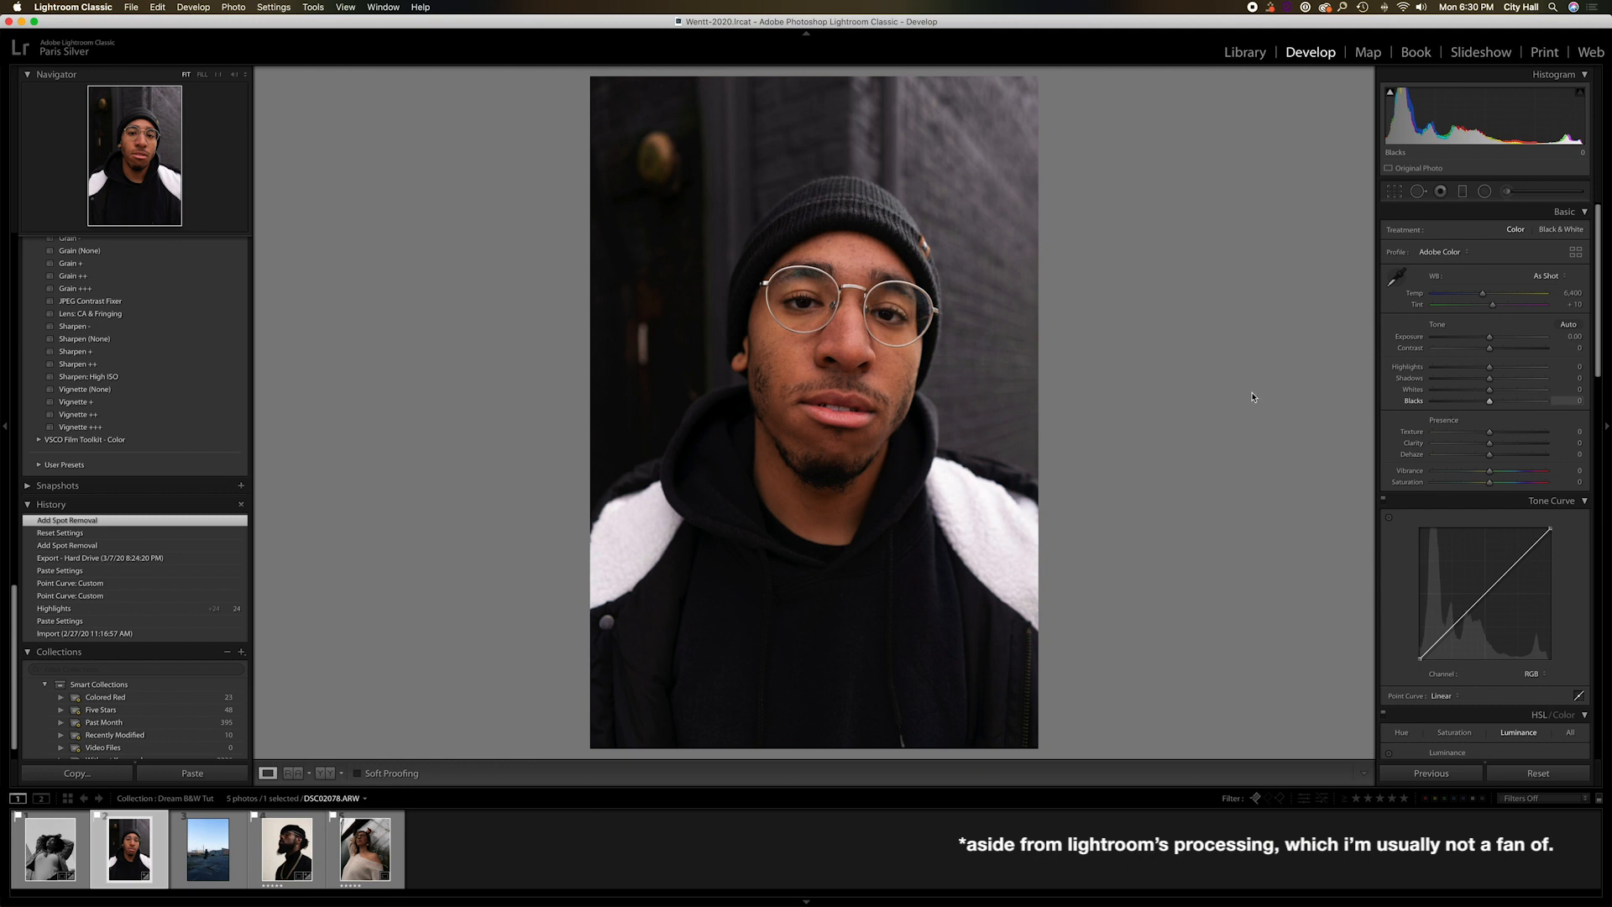
key("v")
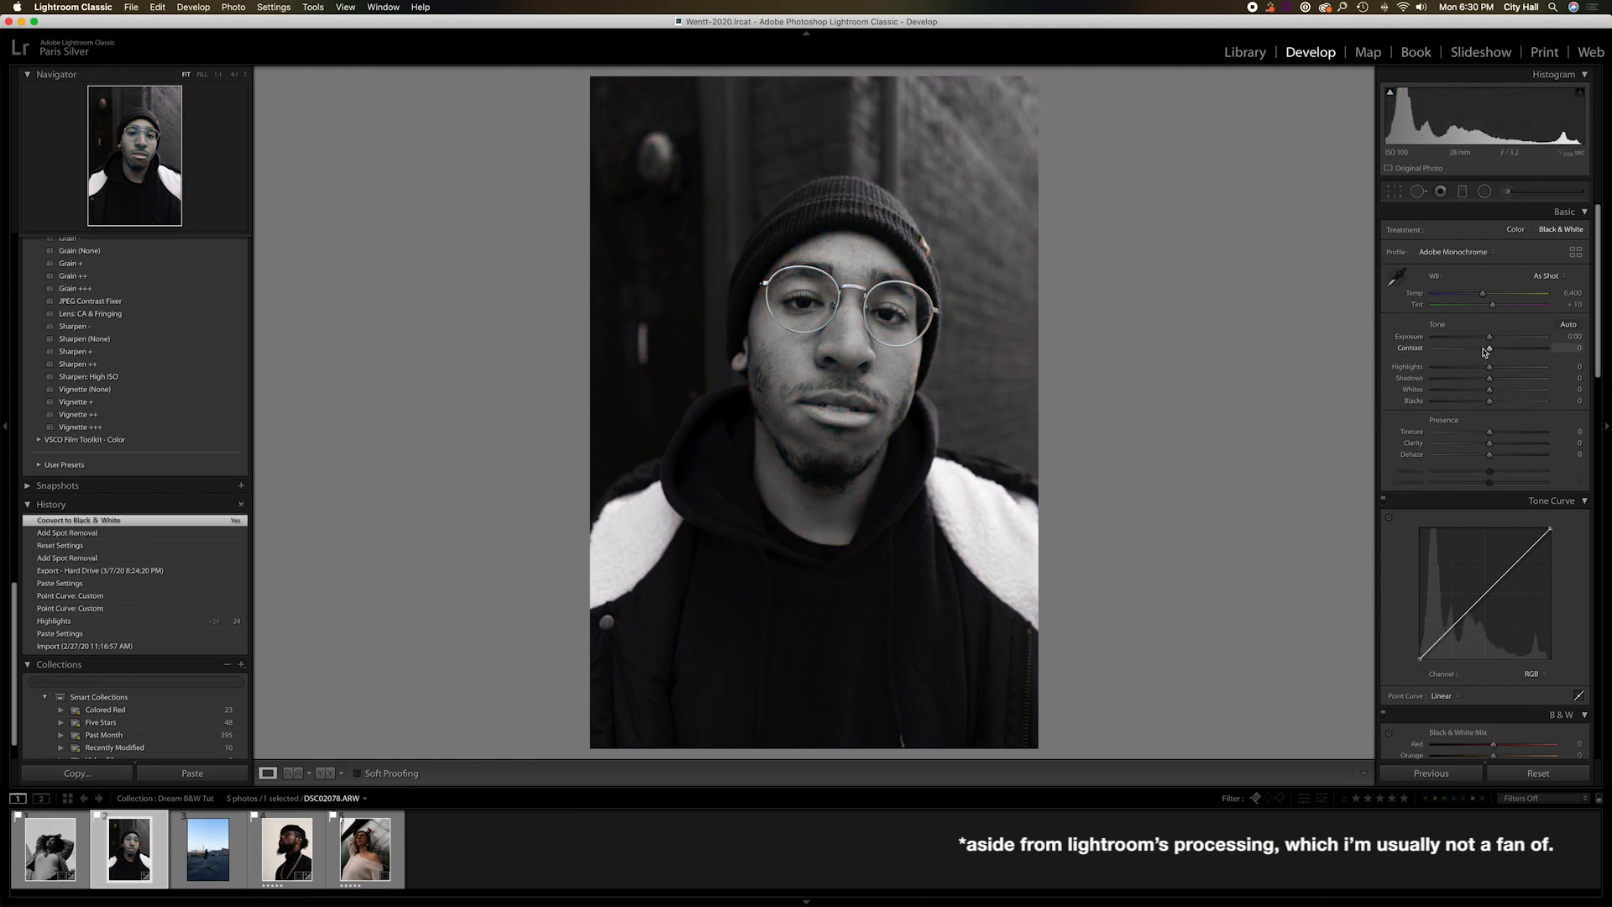
- Reduce the portrait's contrast to -42
left_click_drag(1488, 351, 1476, 349)
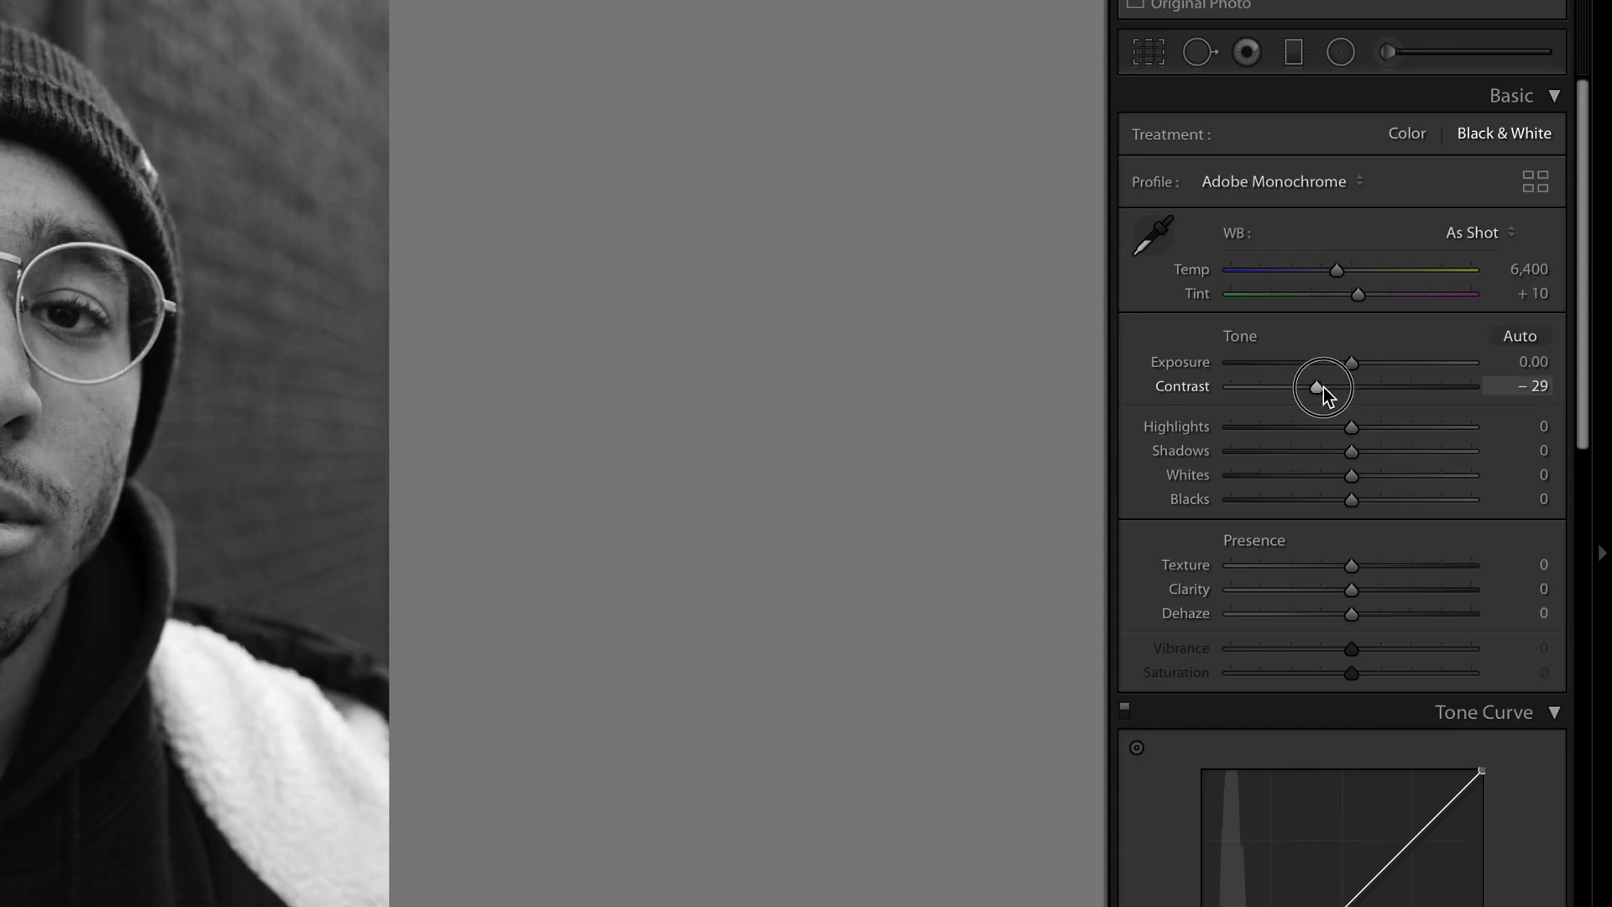
left_click_drag(1323, 387, 1306, 391)
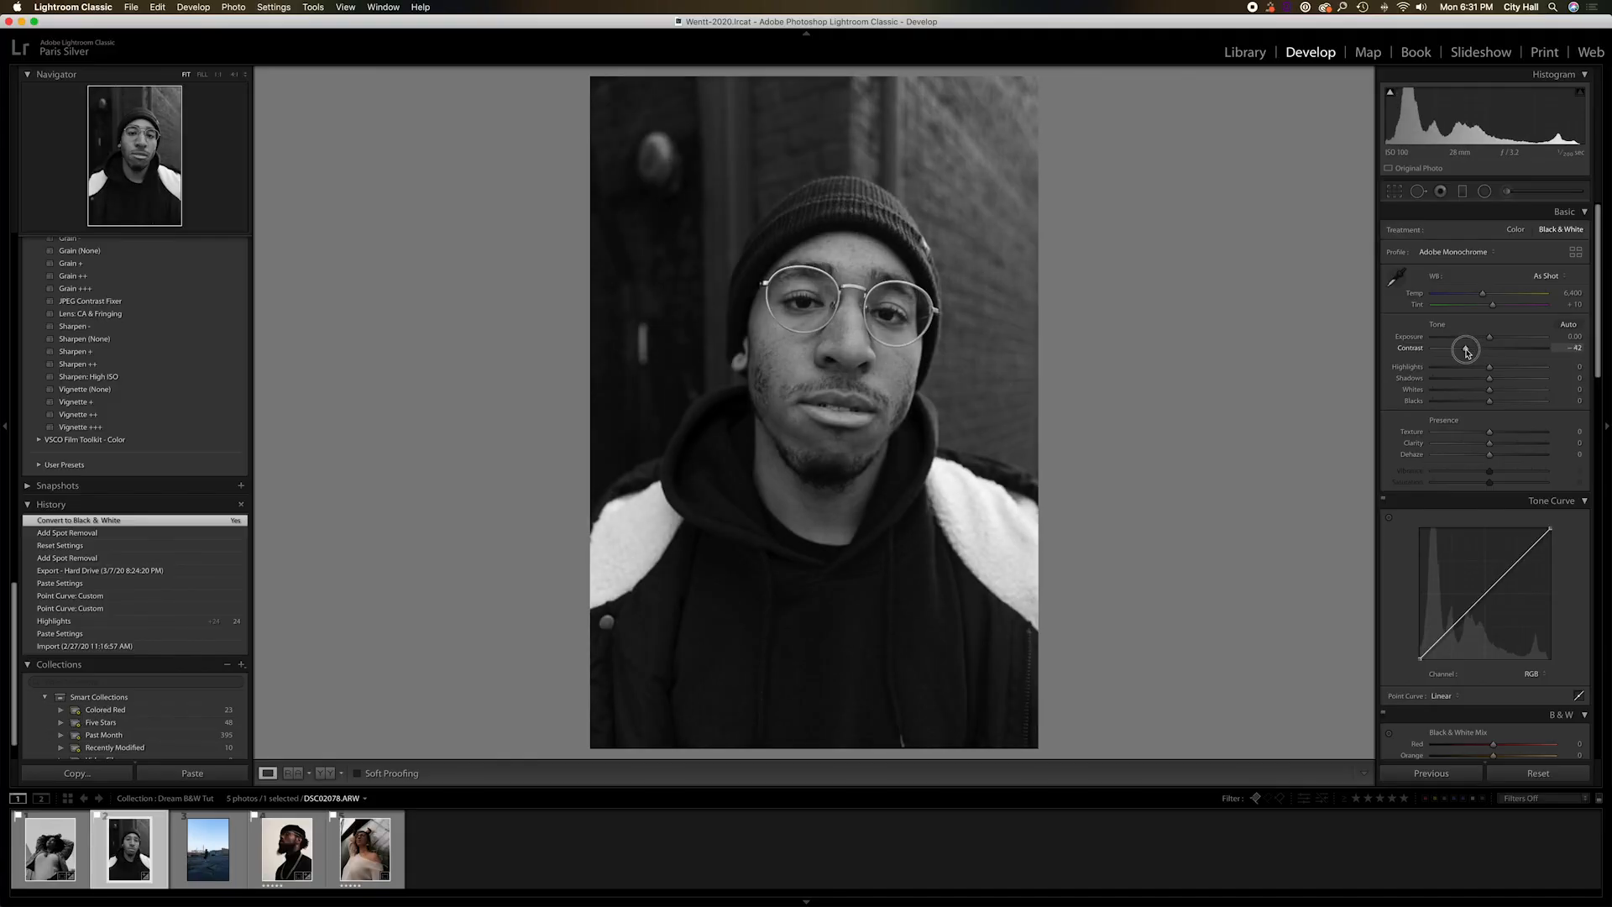
left_click_drag(1467, 352, 1467, 351)
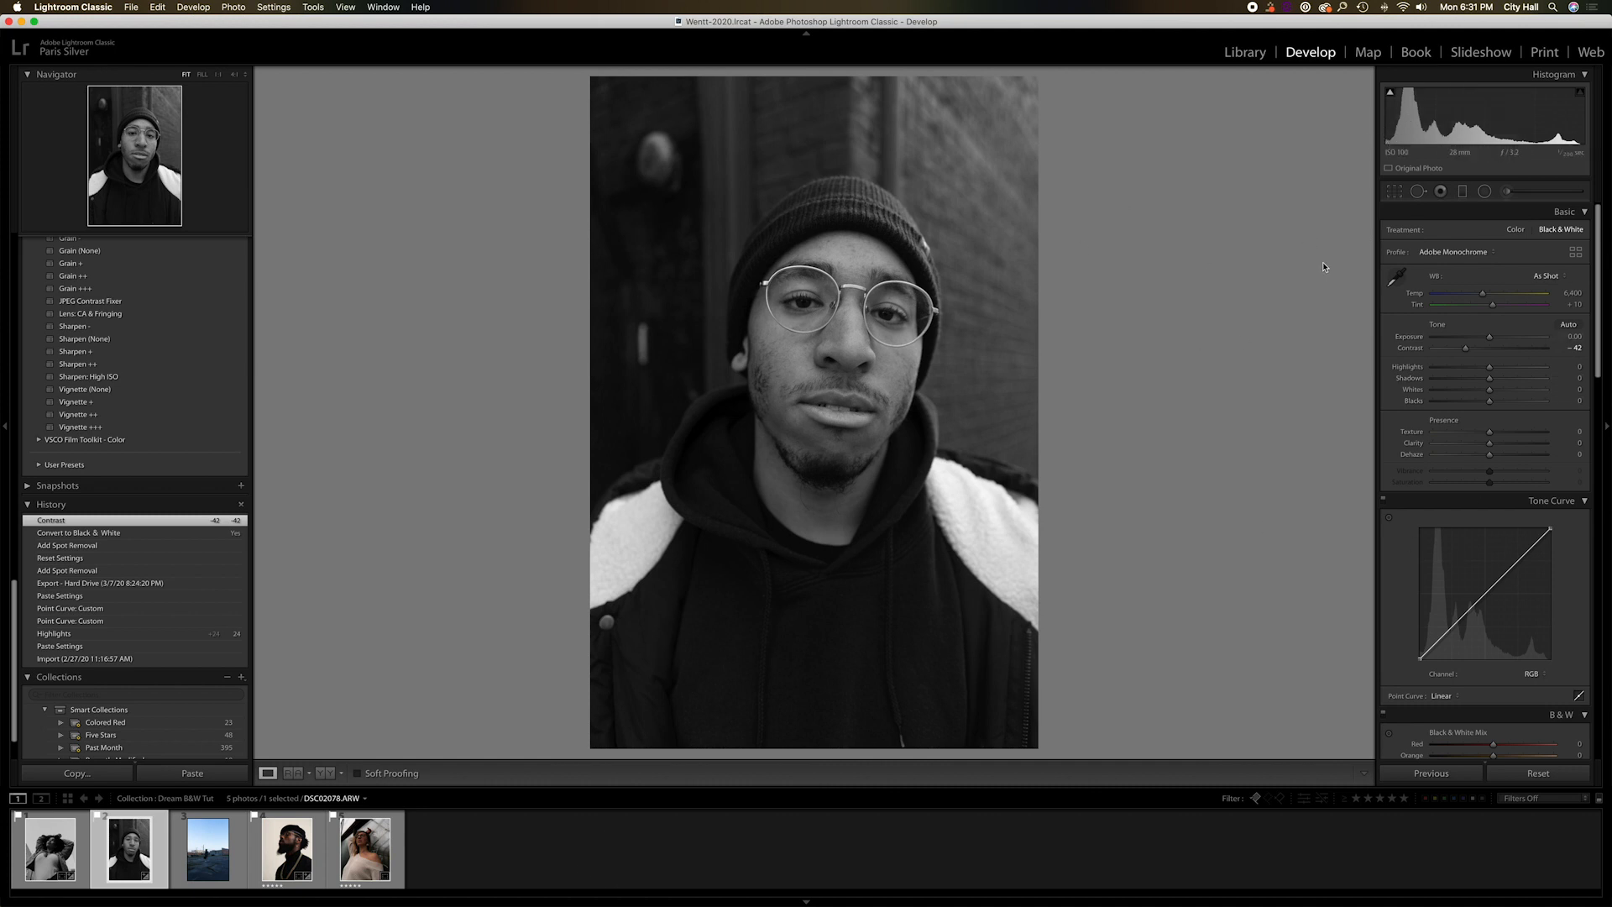
- Lower the white endpoint of the portrait's tone curve and add a highlight point at about 82 % input and 74 % output
scroll(1484, 519, "down", 3)
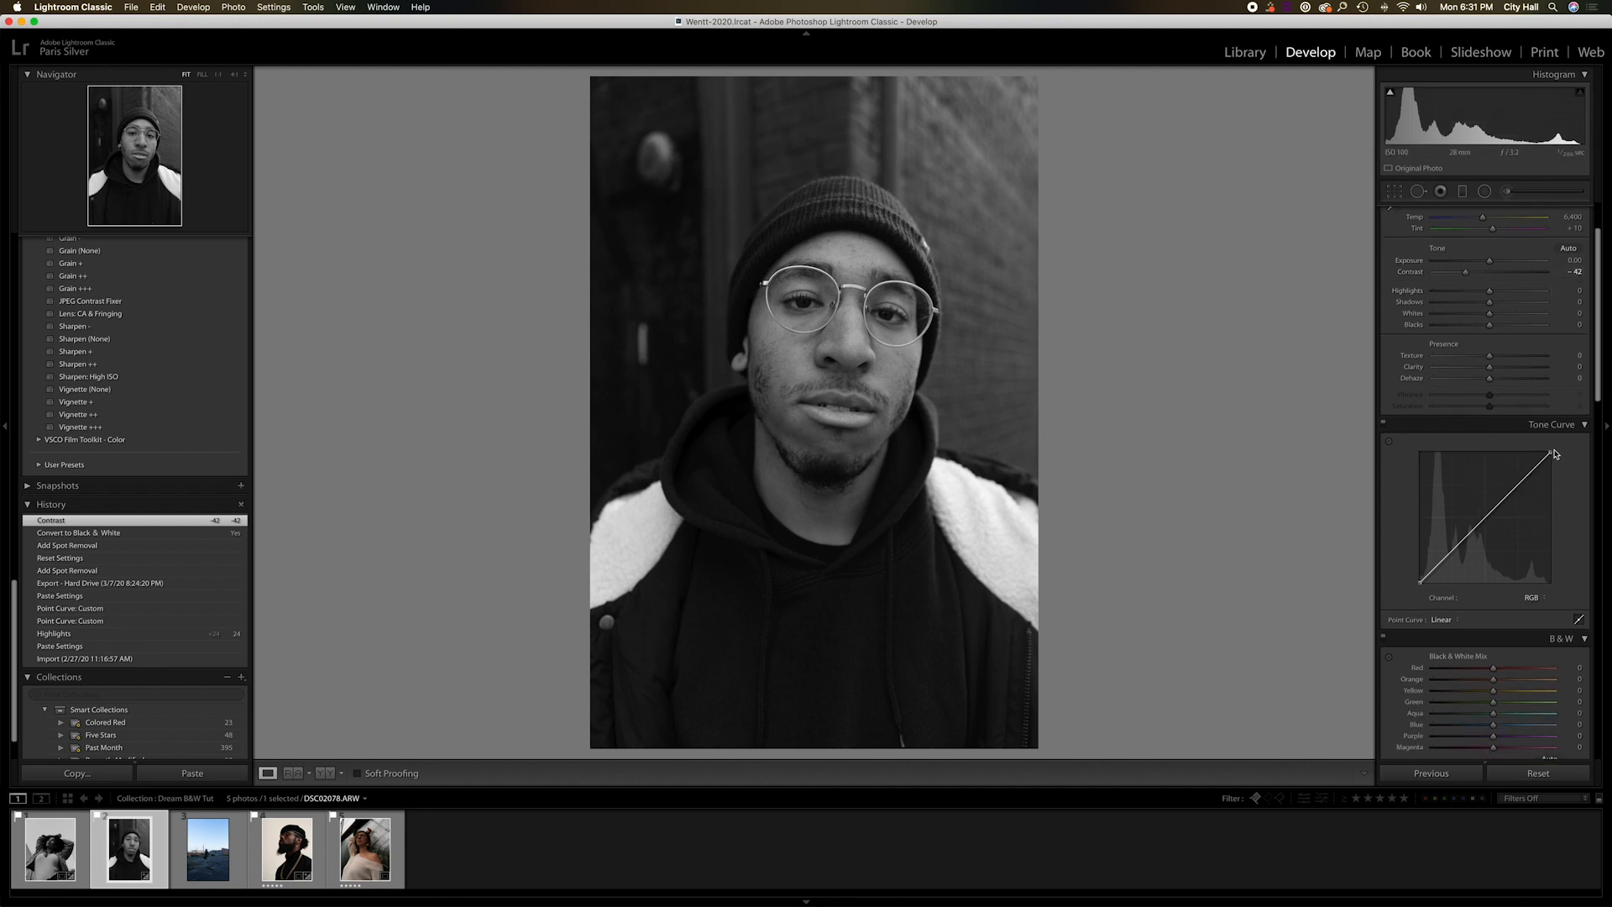
left_click_drag(1551, 452, 1528, 486)
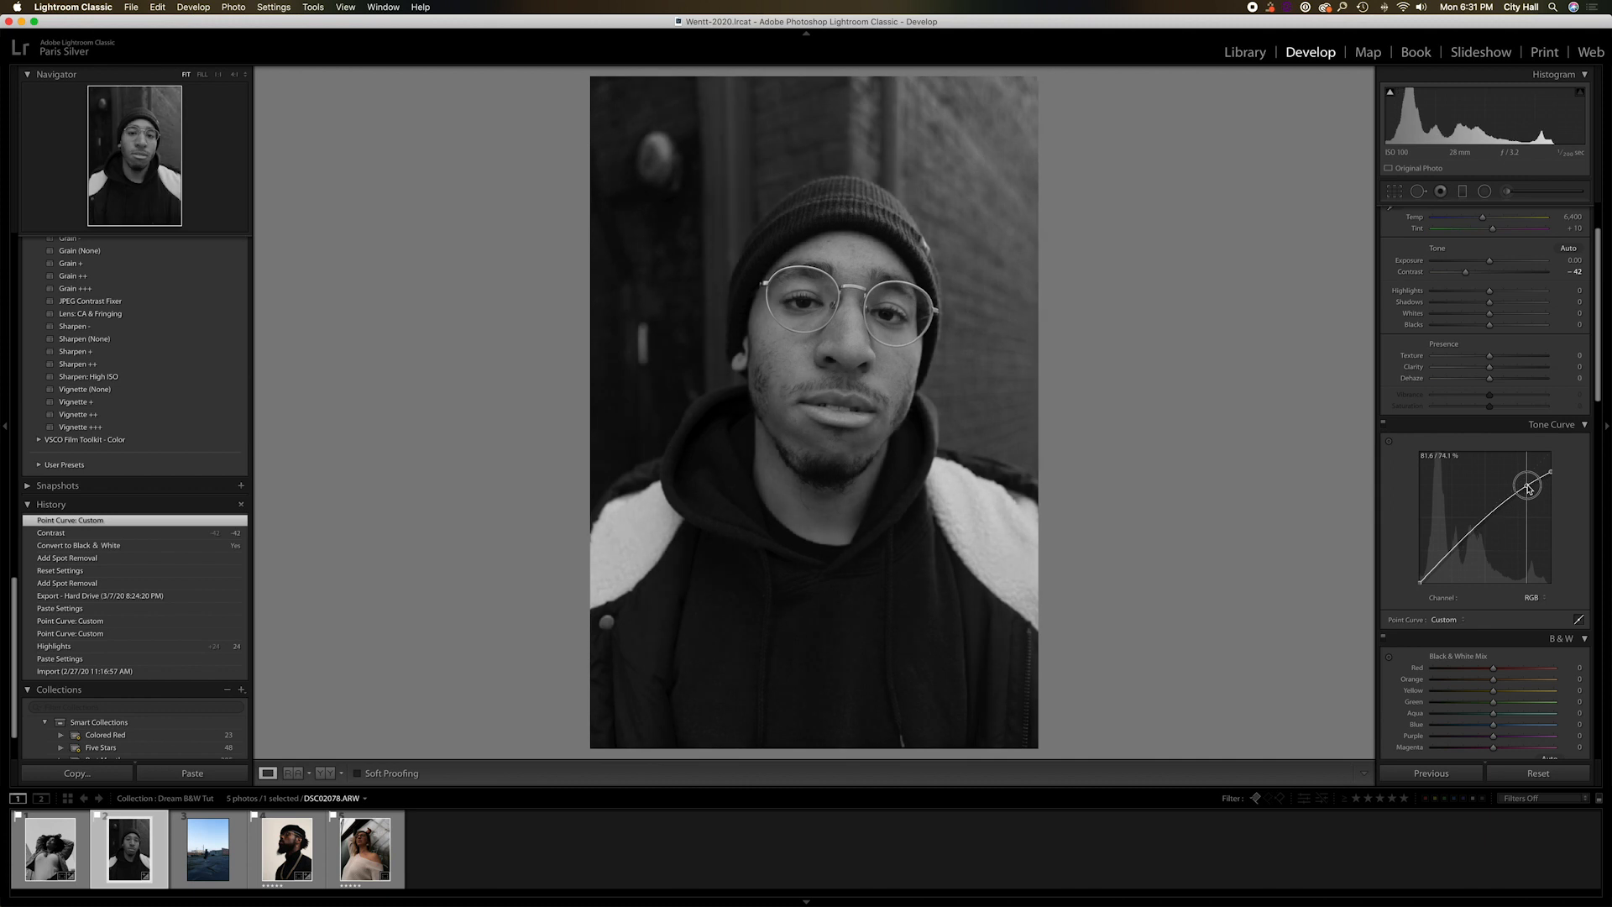
left_click_drag(1528, 487, 1527, 485)
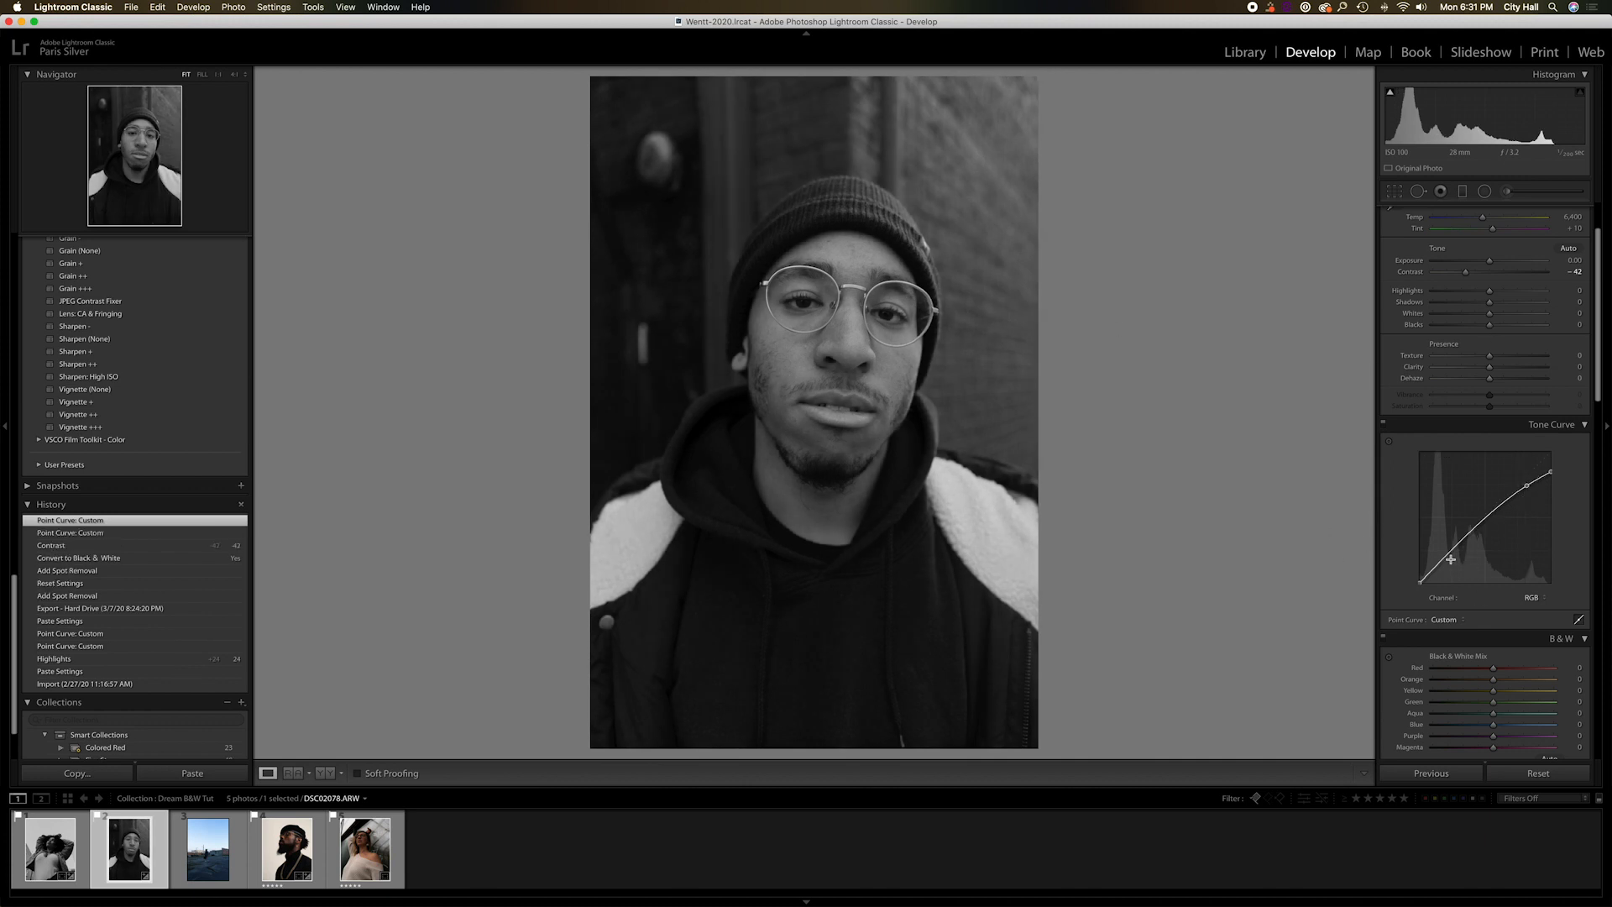
- Add a point pulling the portrait's shadows down slightly and a midtone point near the centre of the tone curve
left_click_drag(1448, 558, 1491, 520)
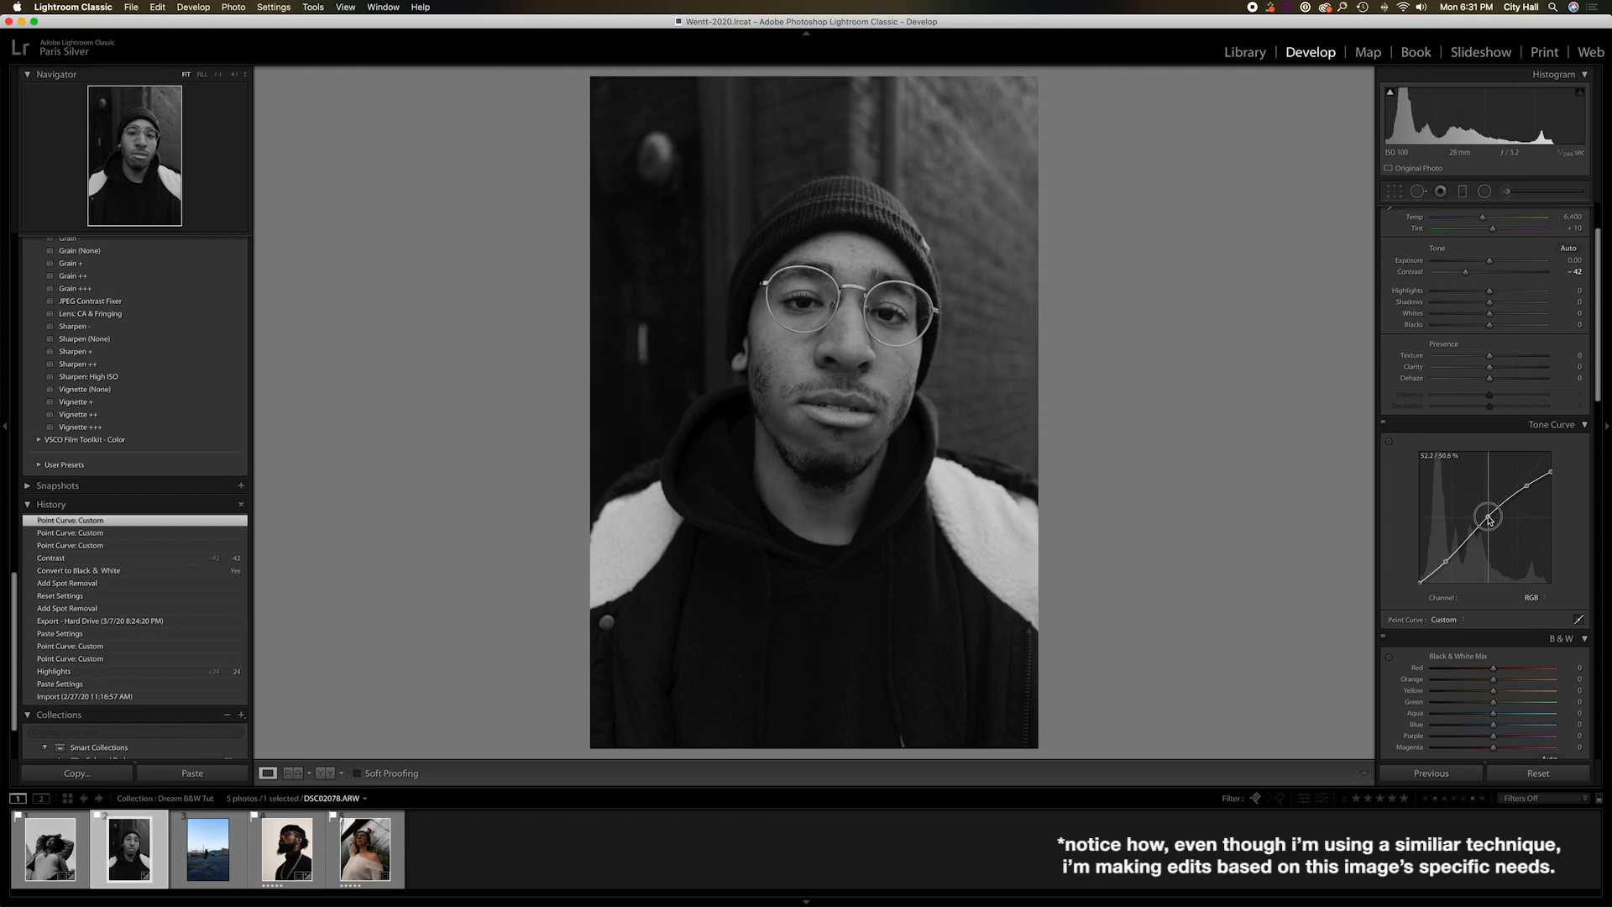
left_click_drag(1489, 519, 1488, 523)
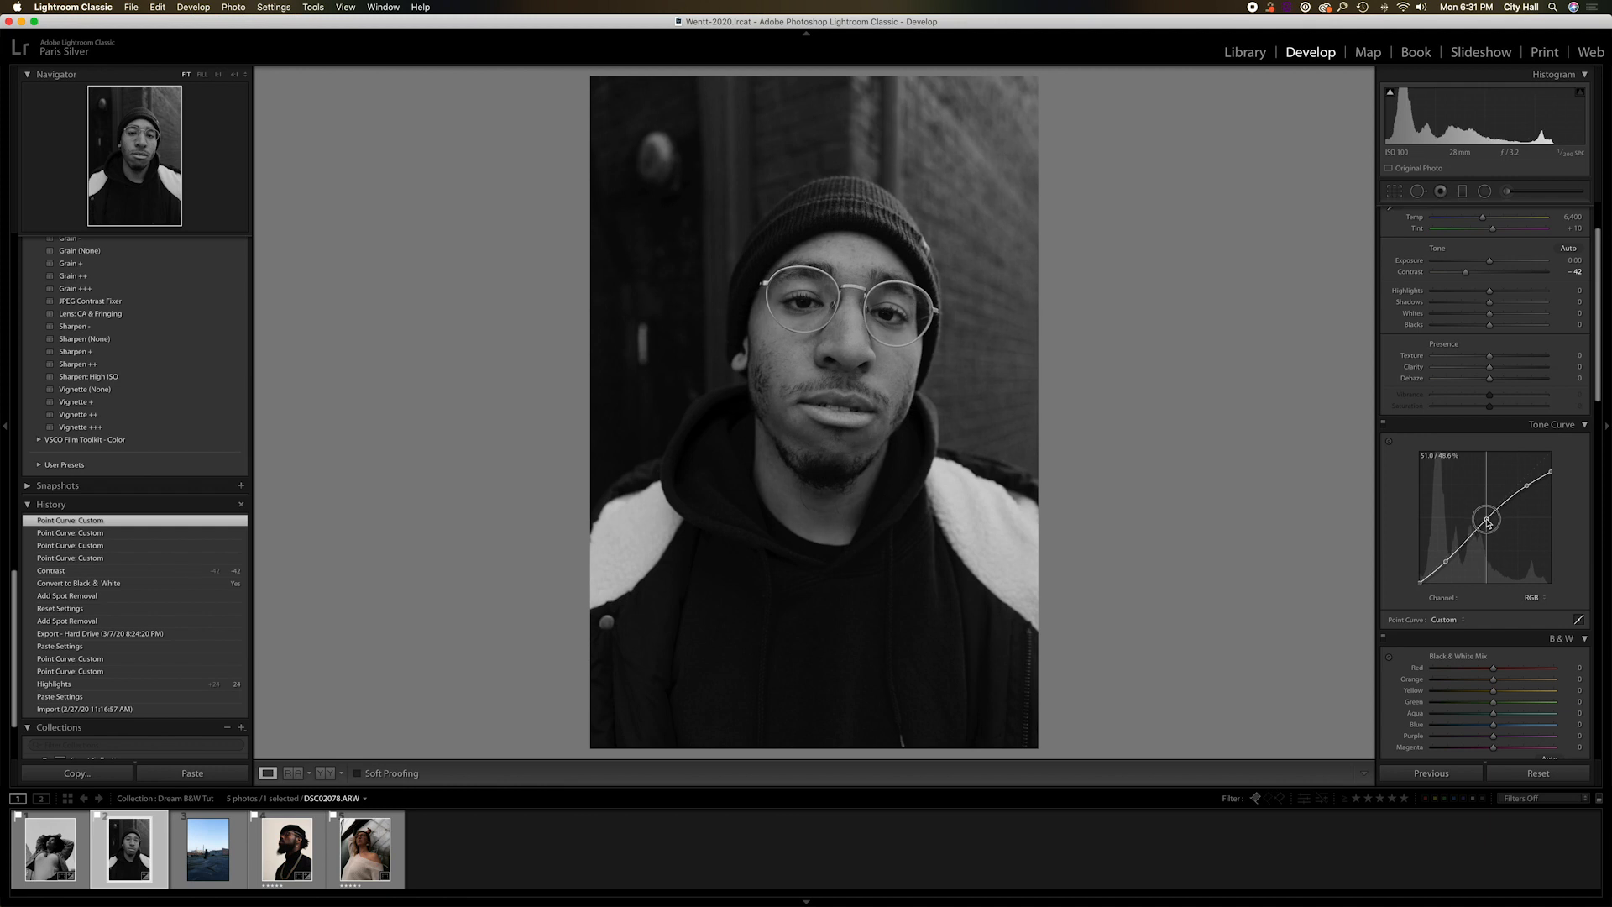
left_click_drag(1488, 521, 1485, 522)
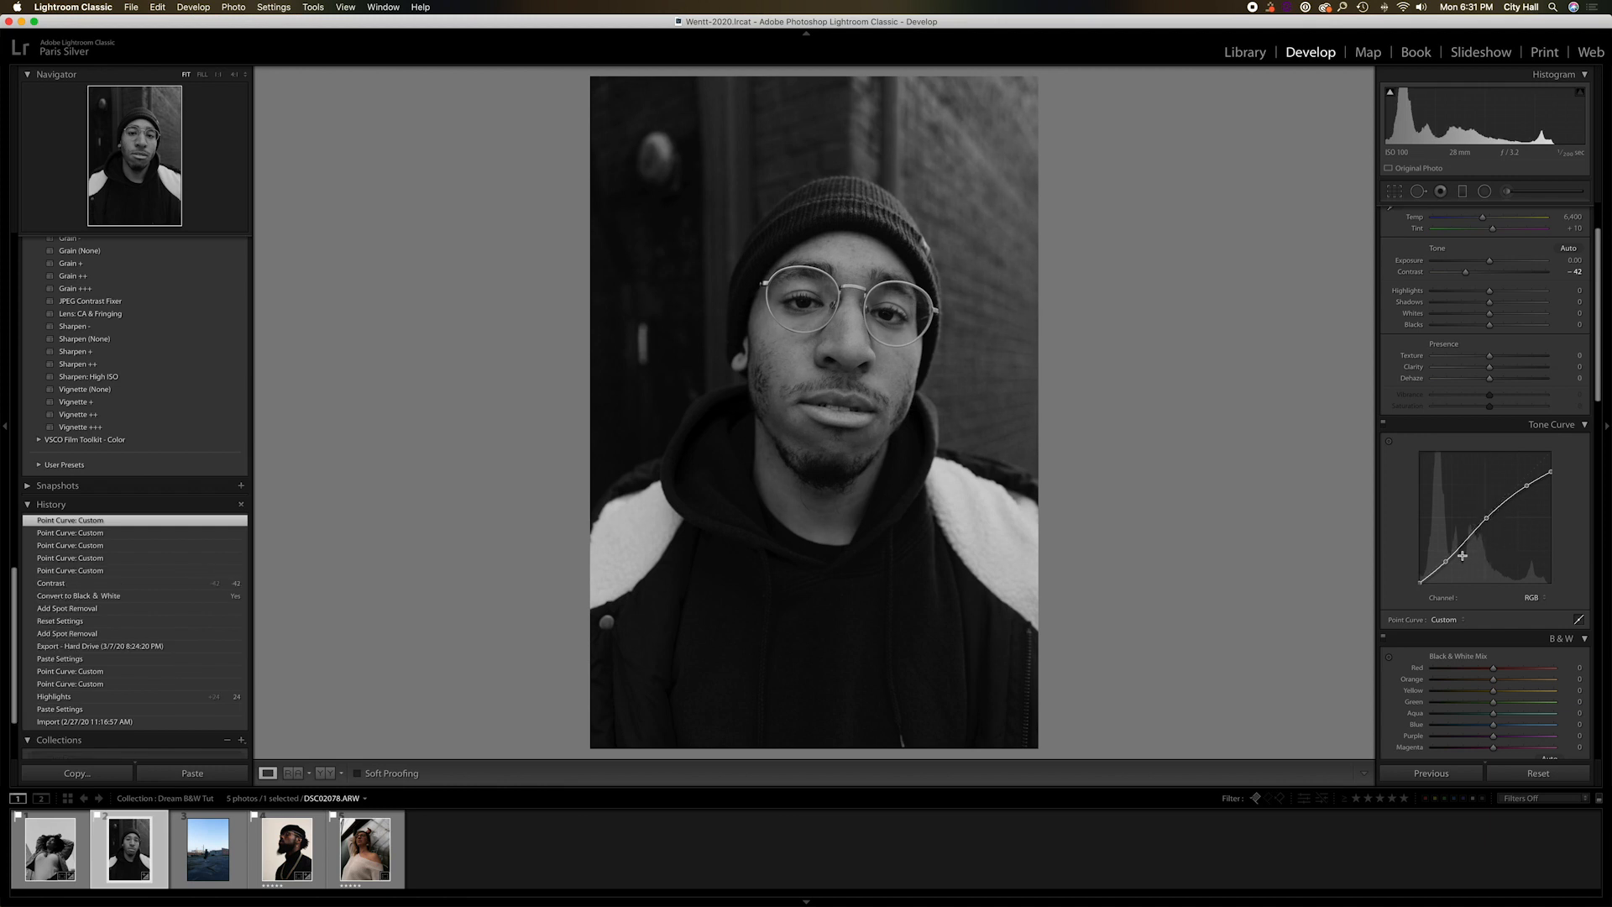
- Fine-tune the curve's shadow point, and lower the white endpoint further with the highlight point adjusted to flatten the brightest tones
left_click_drag(1444, 562, 1446, 563)
left_click_drag(1552, 476, 1521, 489)
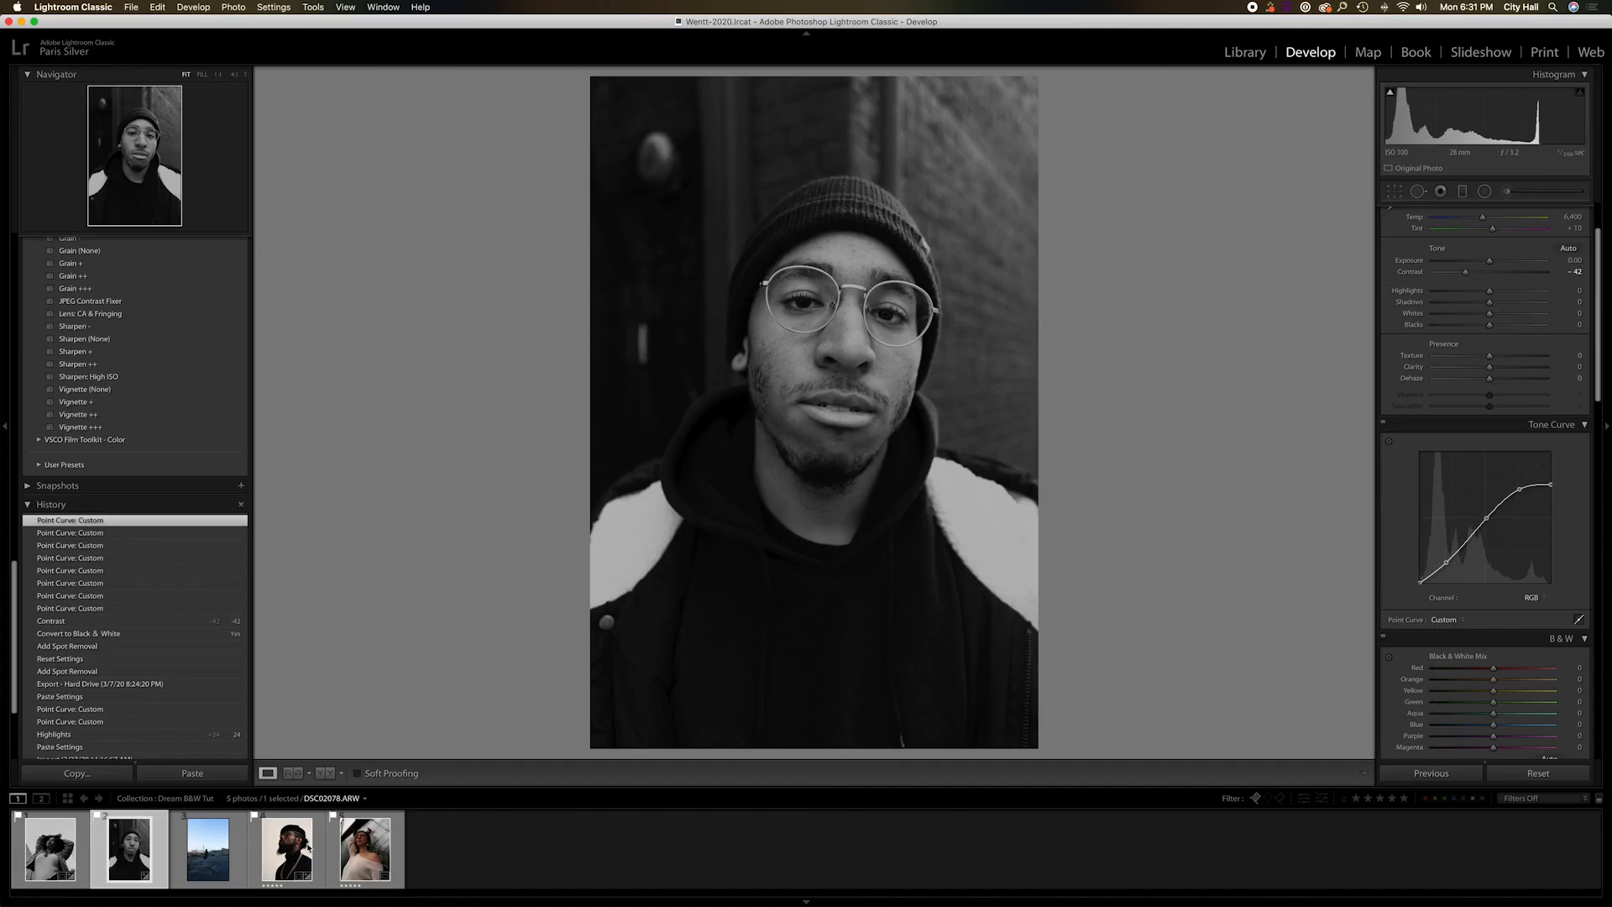
- Convert the photo of the man with a briefcase in the empty lot to black and white and raise its exposure to +1.20
left_click(212, 858)
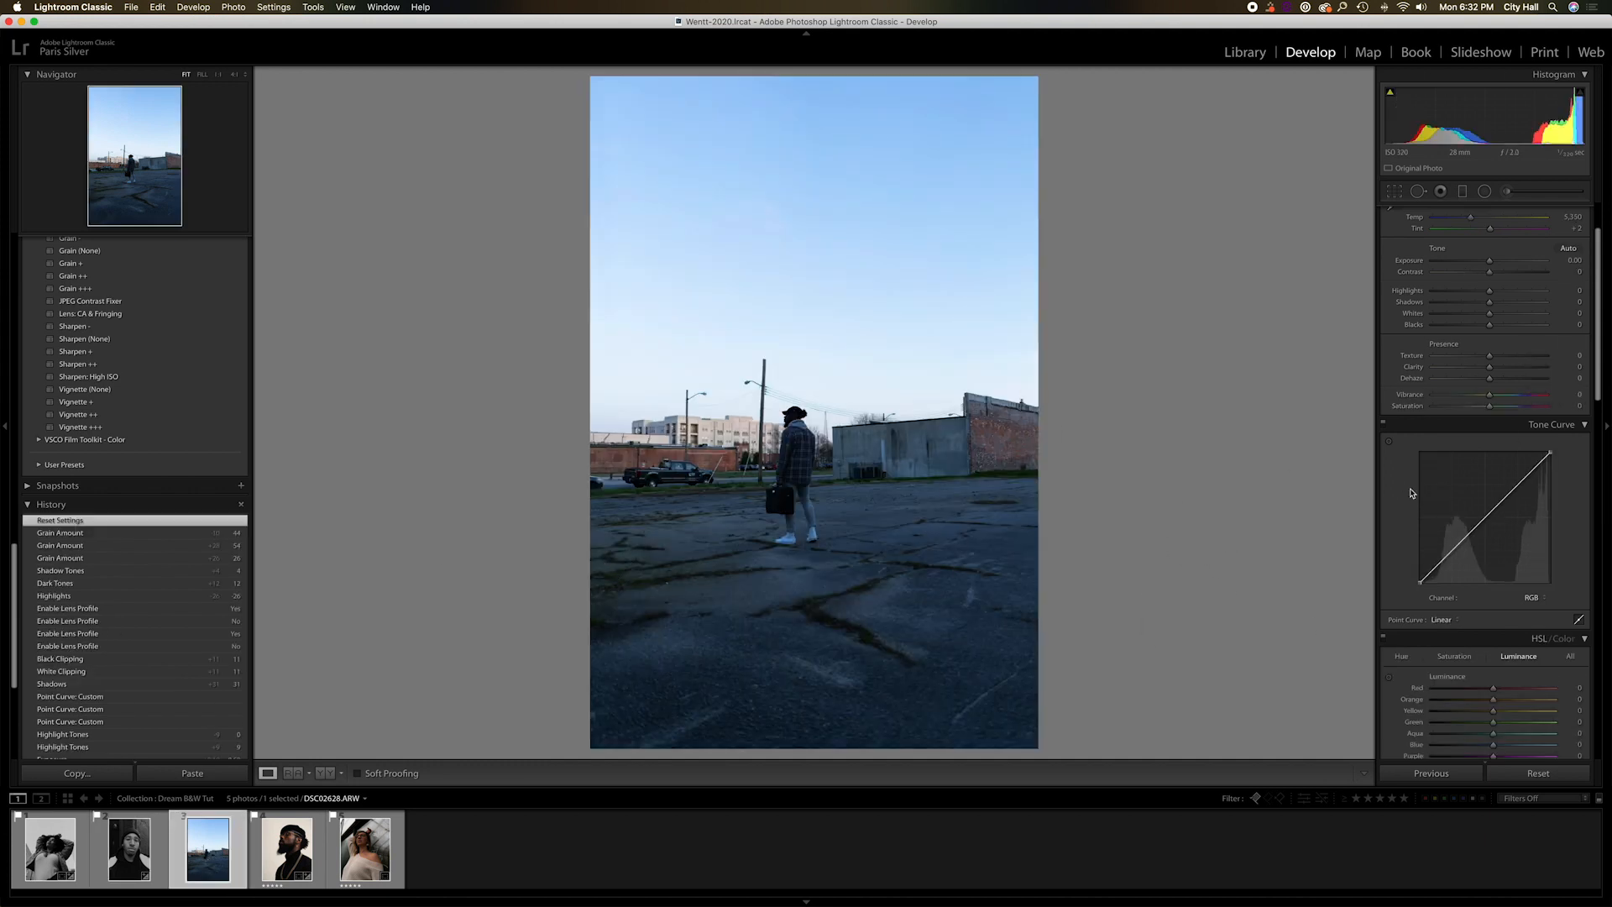
key("v")
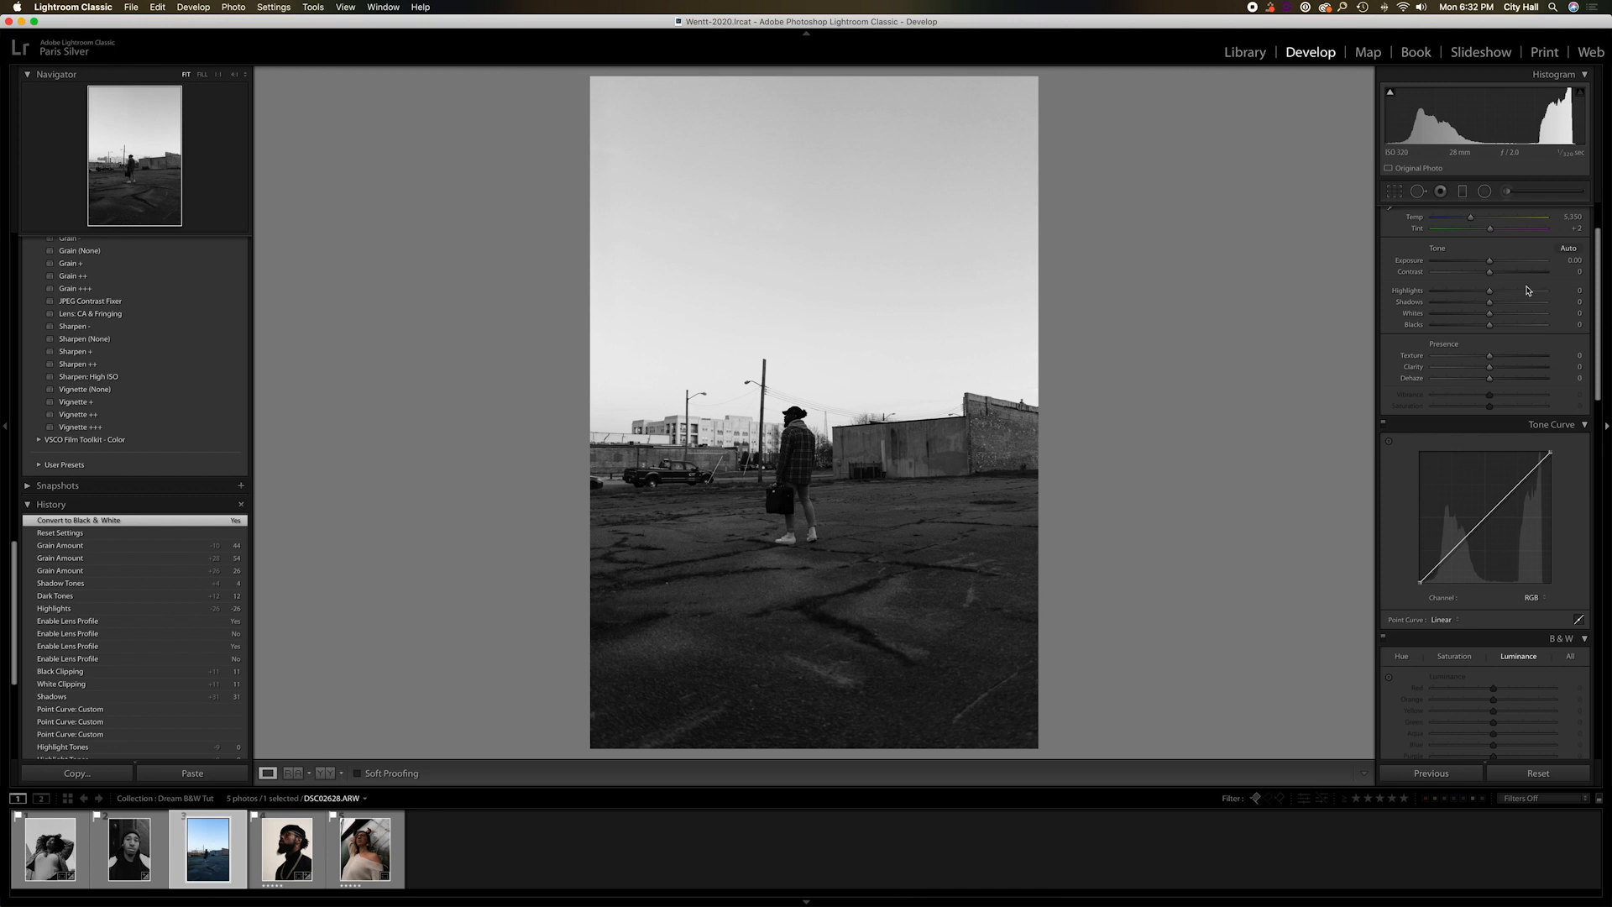
left_click_drag(1491, 260, 1503, 263)
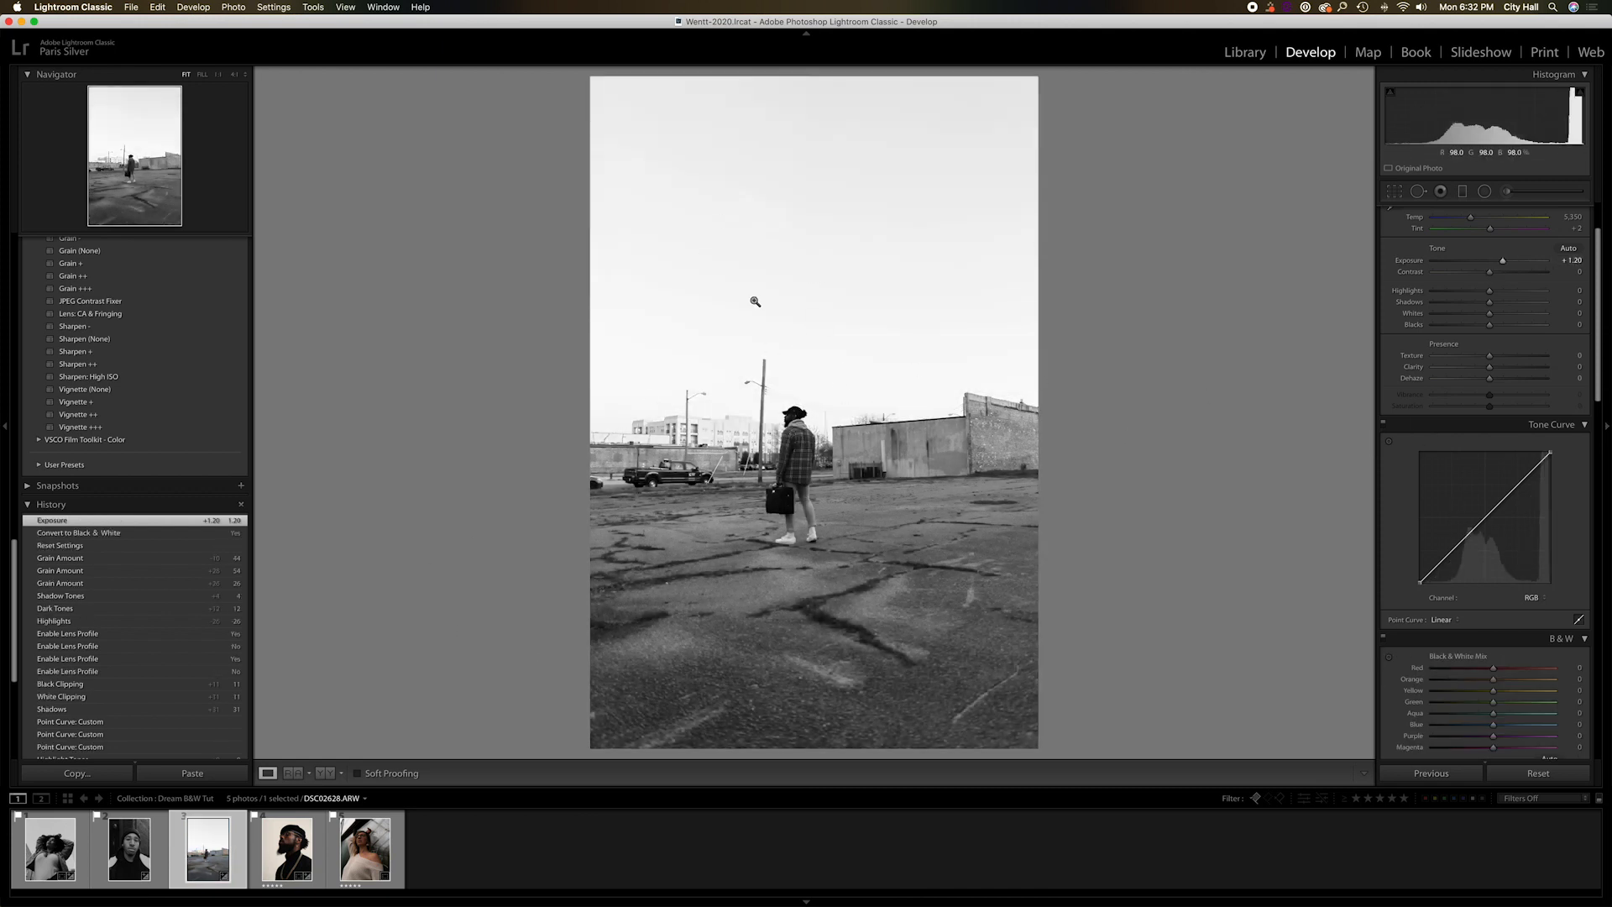
- Lower the tone curve's white endpoint on the empty-lot photo, add highlight, midtone and shadow points, and set Blacks to +8
left_click_drag(1550, 454, 1520, 493)
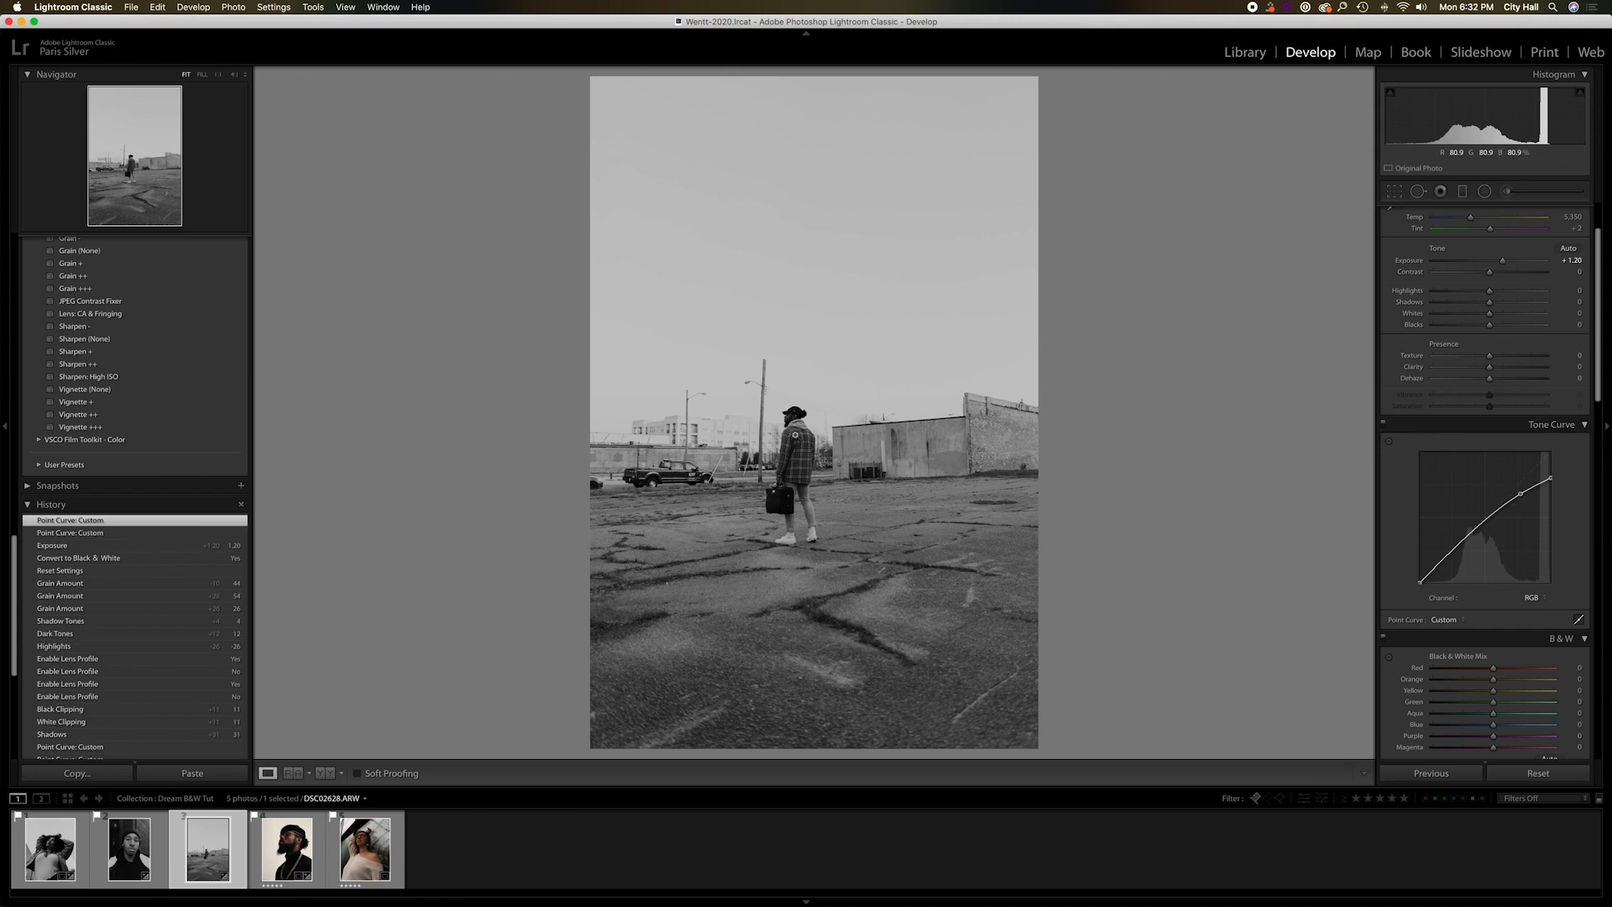
left_click_drag(1487, 520, 1488, 519)
left_click_drag(1490, 325, 1497, 328)
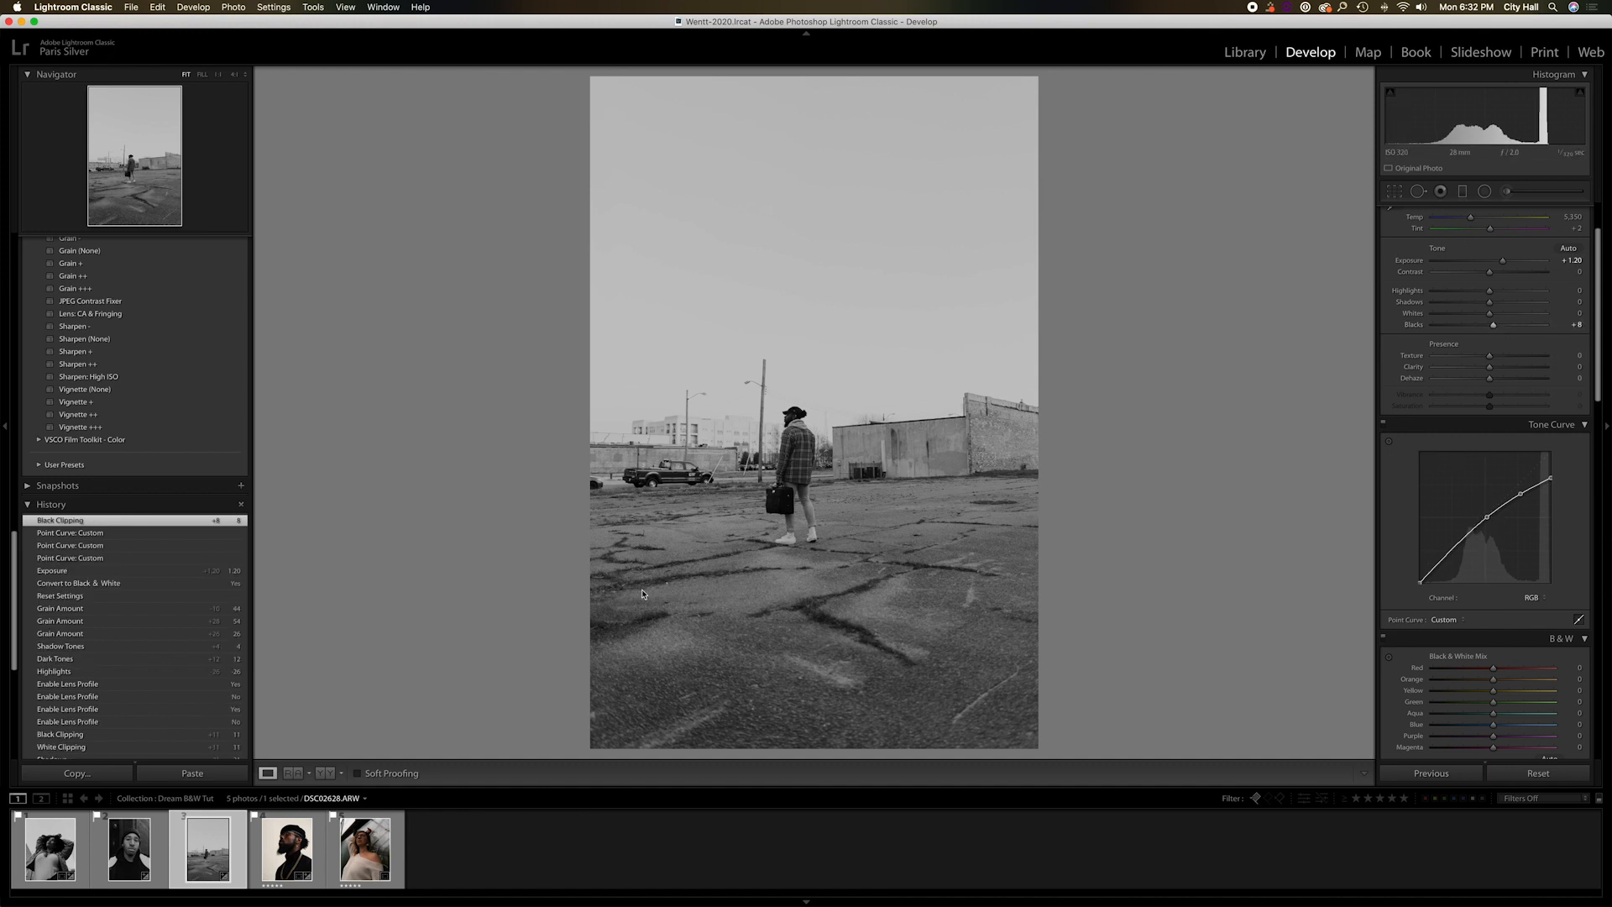
left_click(1450, 552)
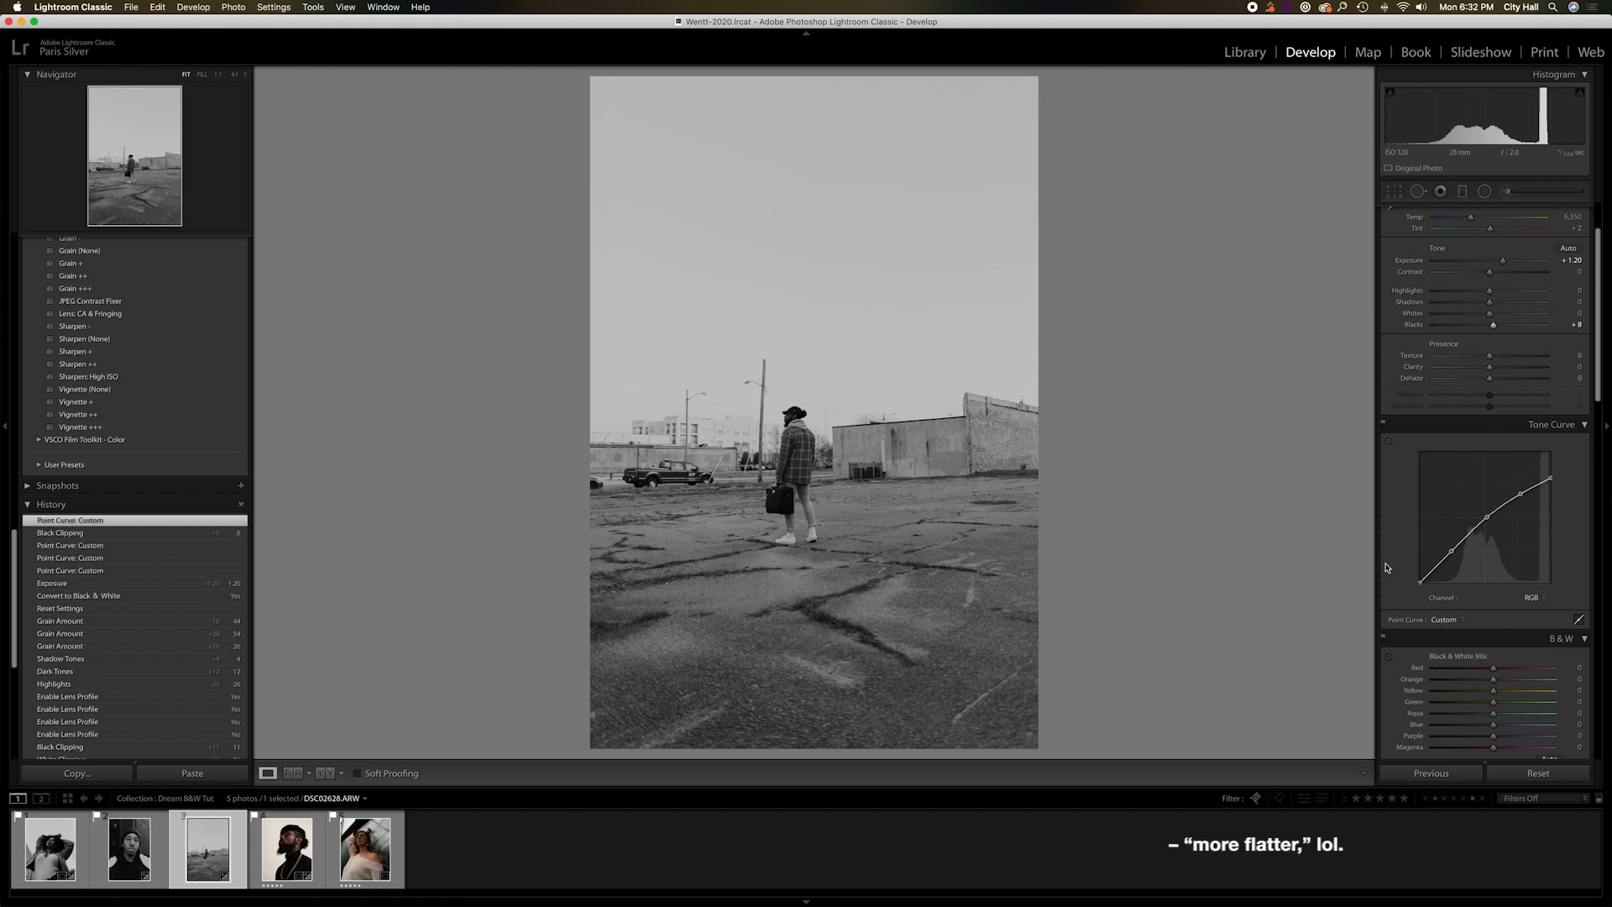
- Add grain to the empty-lot photo and preview it full screen
scroll(1453, 571, "down", 15)
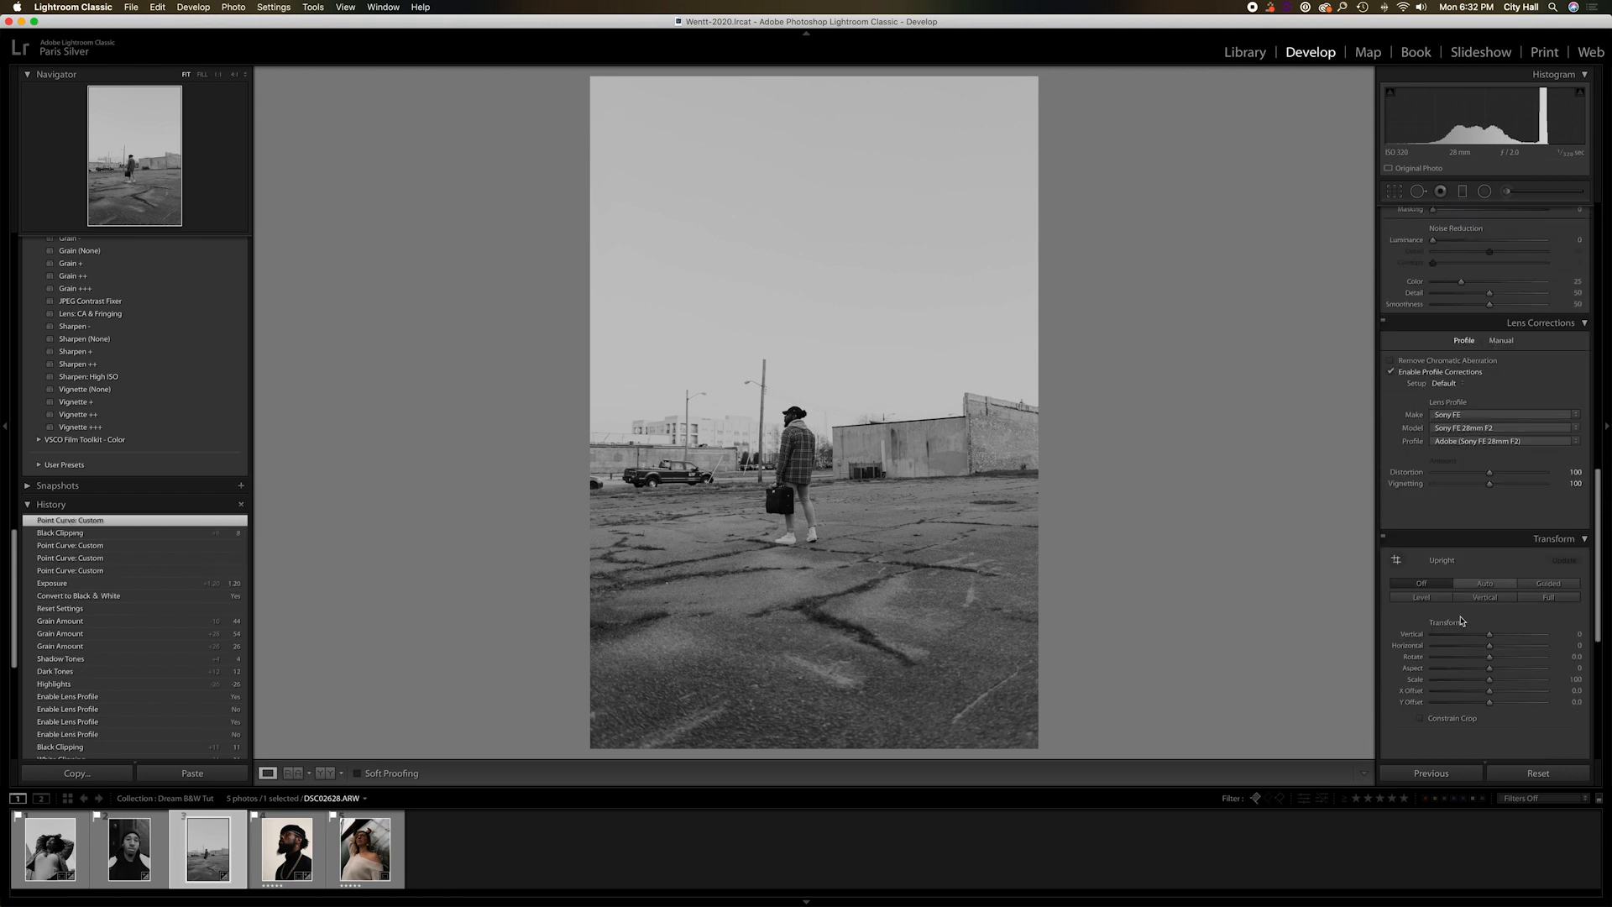
scroll(1471, 631, "down", 5)
left_click_drag(1462, 678, 1495, 682)
key("f")
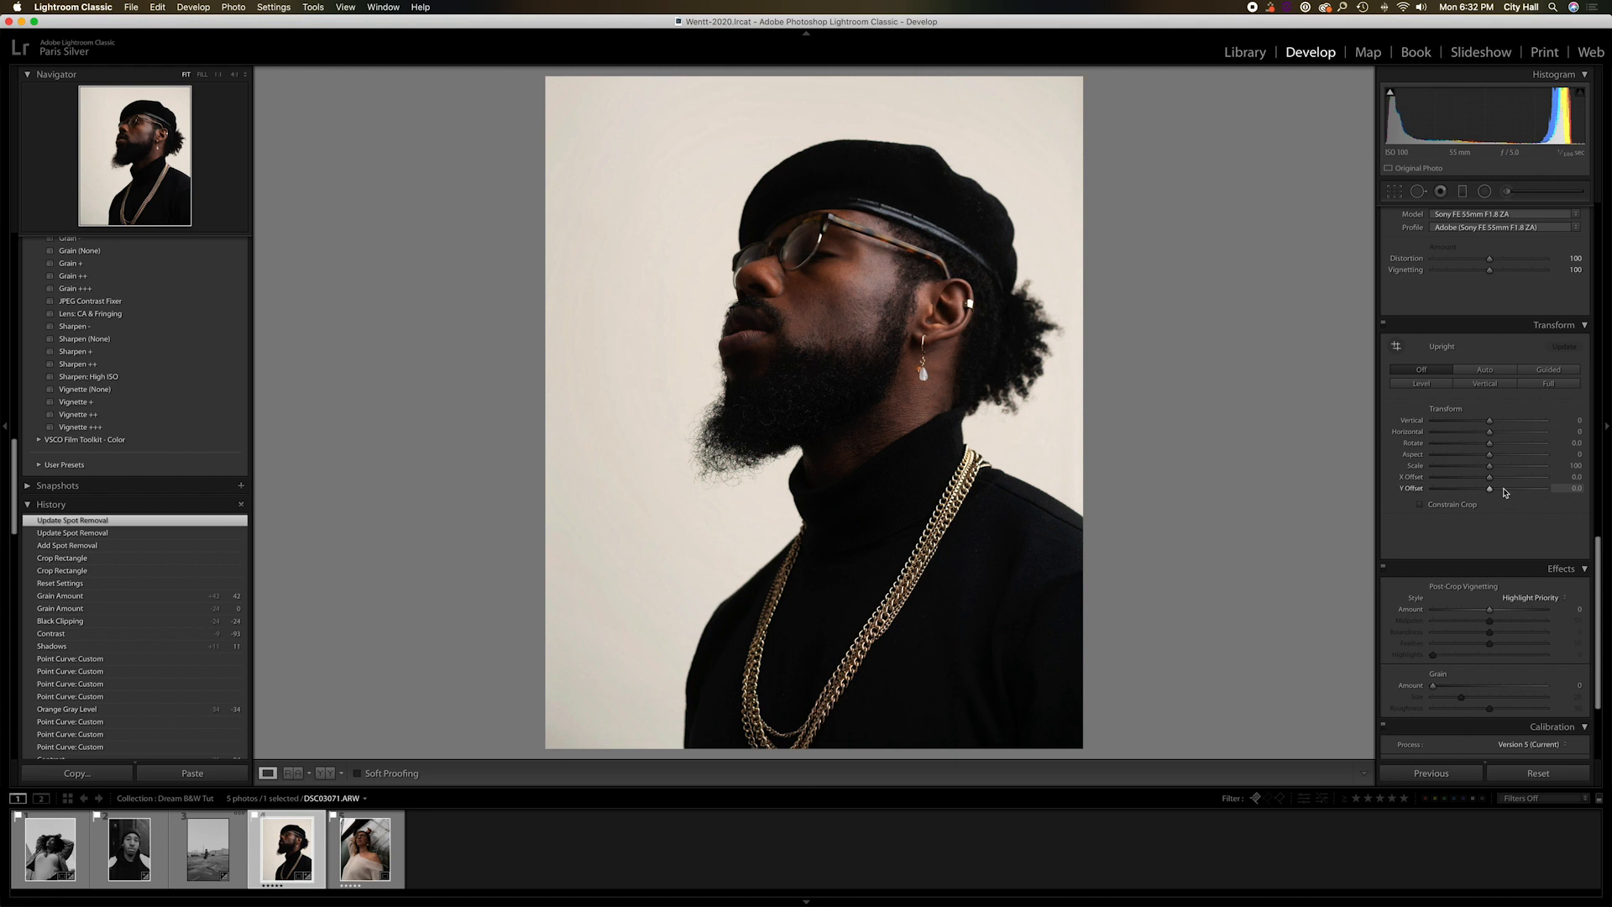
- Convert the beret portrait to black and white and flatten its tone curve with the white endpoint at 79.6 % output plus highlight and shadow points
scroll(1505, 493, "up", 10)
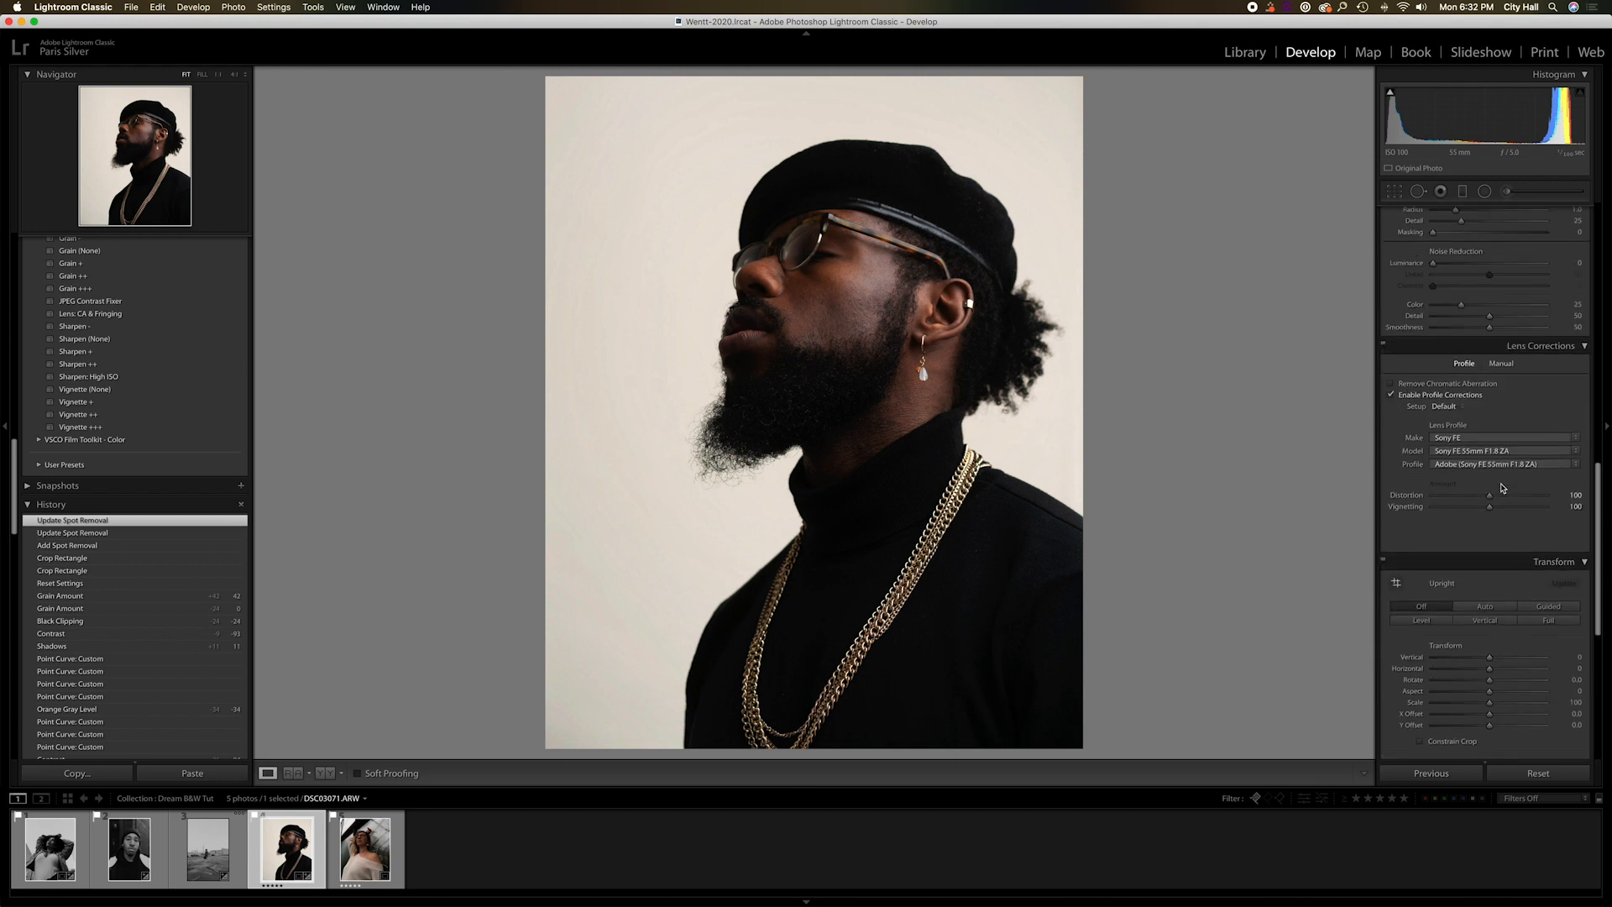
scroll(1503, 470, "up", 10)
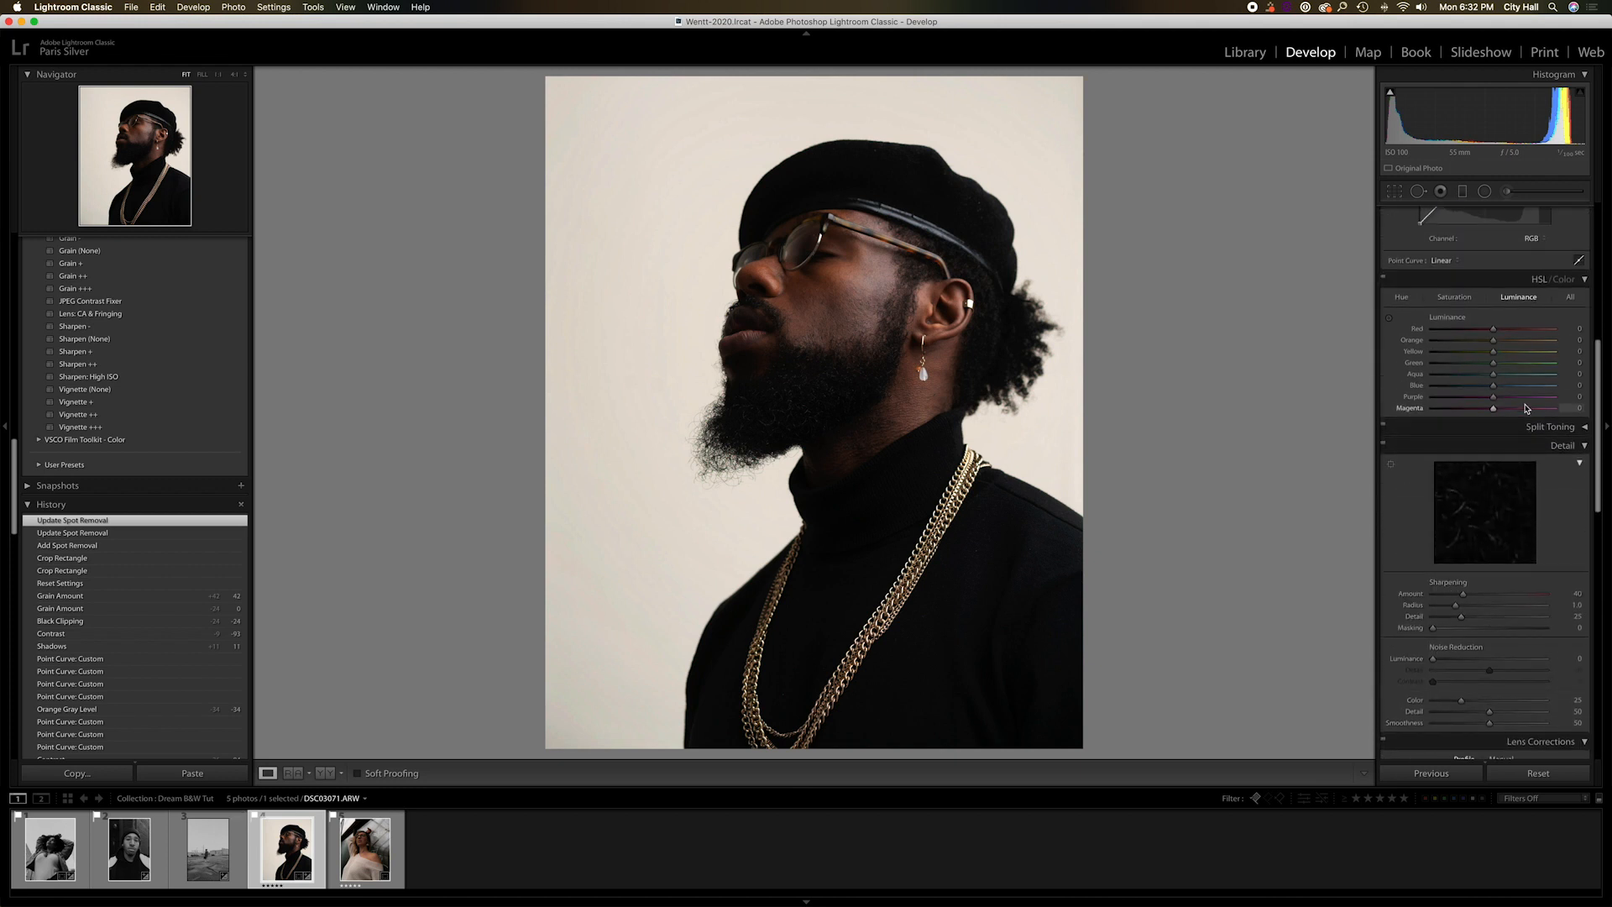
scroll(1525, 405, "up", 5)
left_click_drag(1551, 488, 1554, 516)
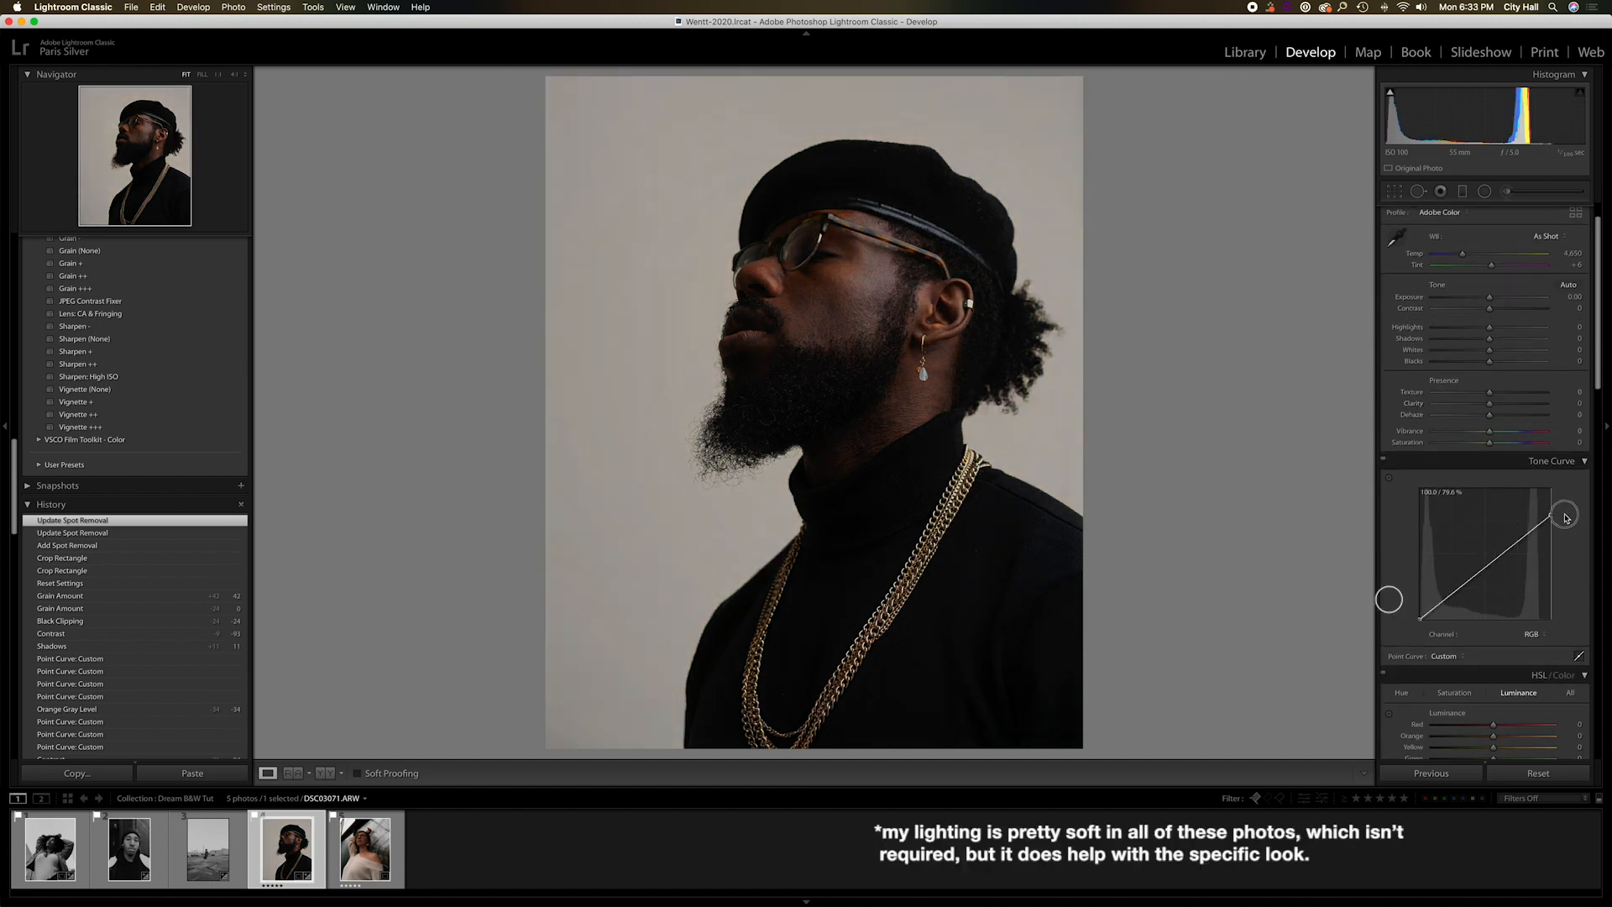
key("v")
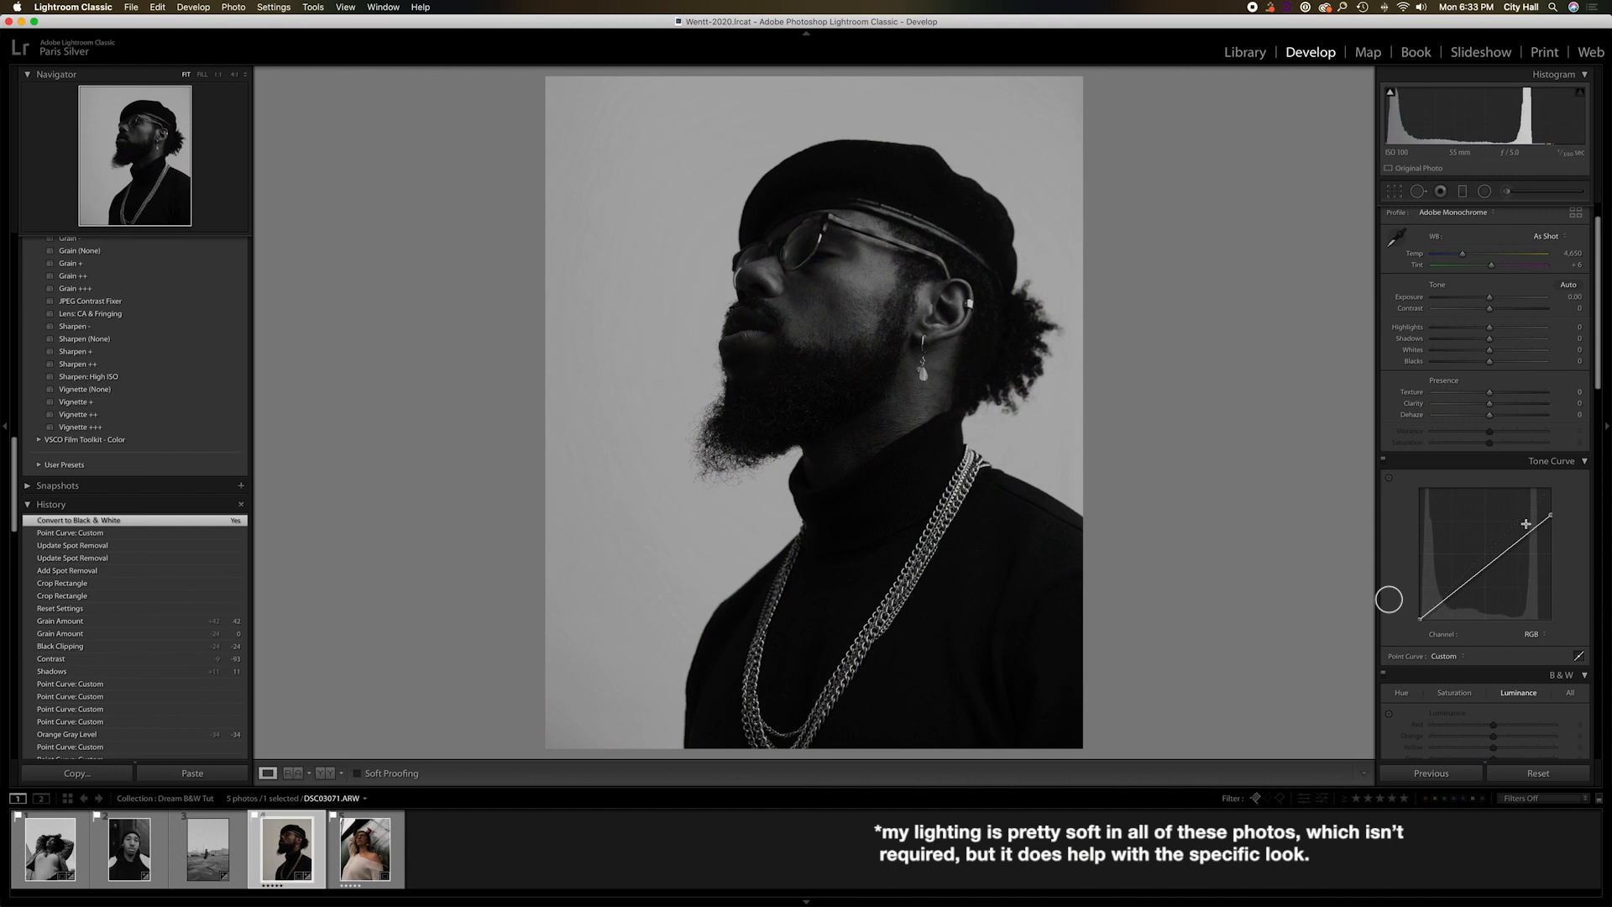
left_click_drag(1520, 538, 1522, 533)
left_click_drag(1459, 580, 1460, 585)
- Darken the skin tones in the beret portrait through the black and white mix, with Red at -6 and Orange at -19
scroll(1398, 670, "down", 2)
scroll(1398, 670, "down", 1)
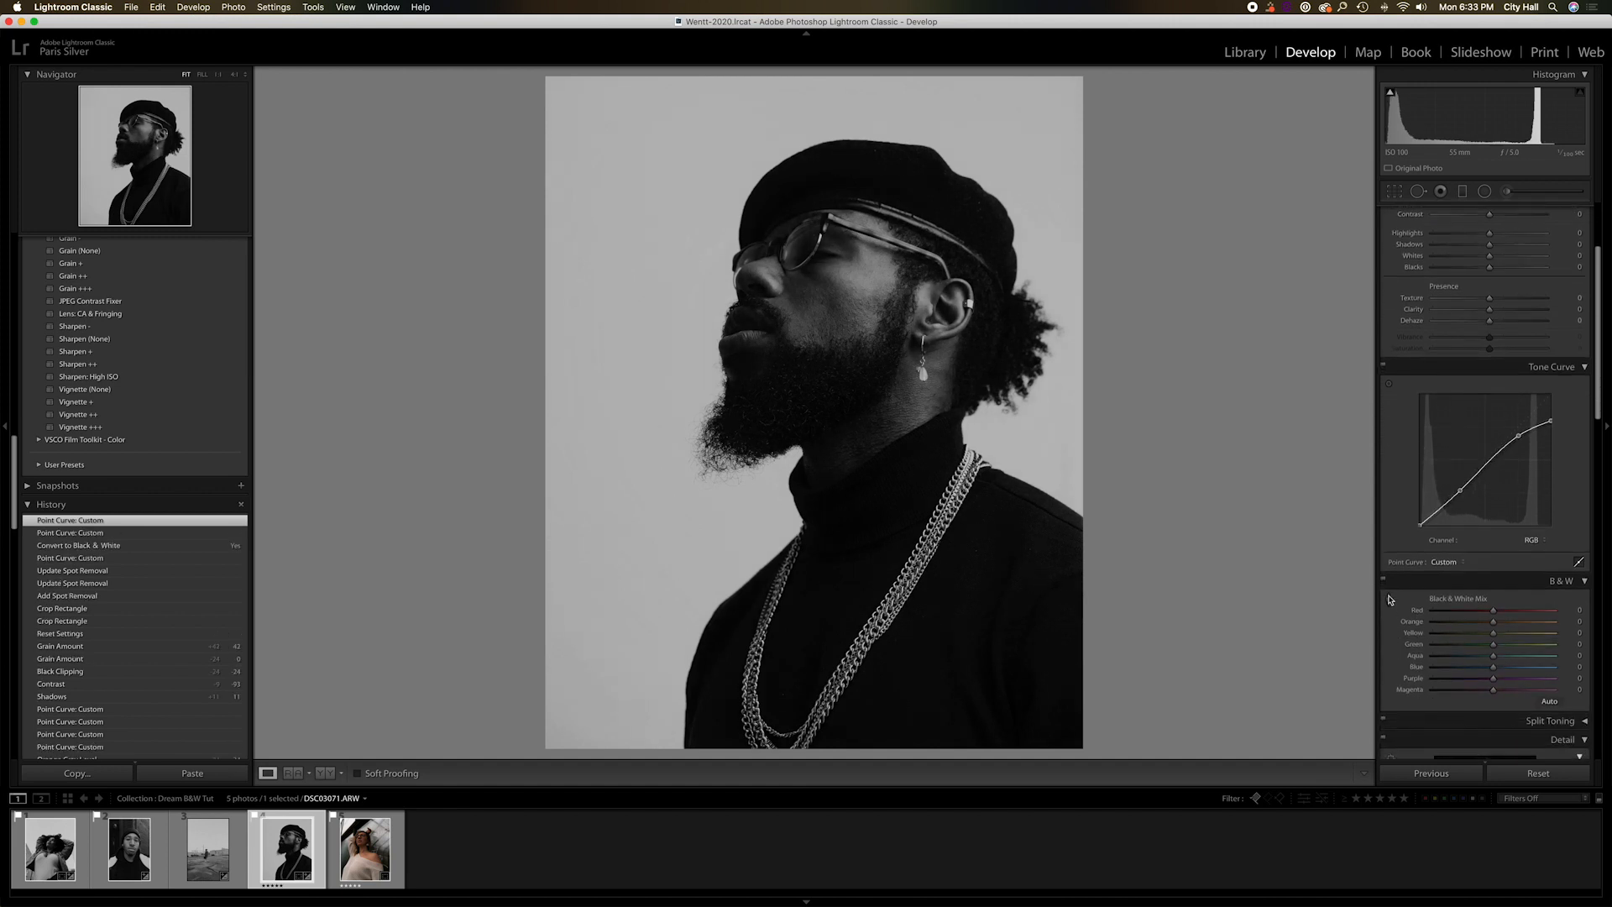
left_click(1389, 599)
left_click_drag(840, 272, 853, 293)
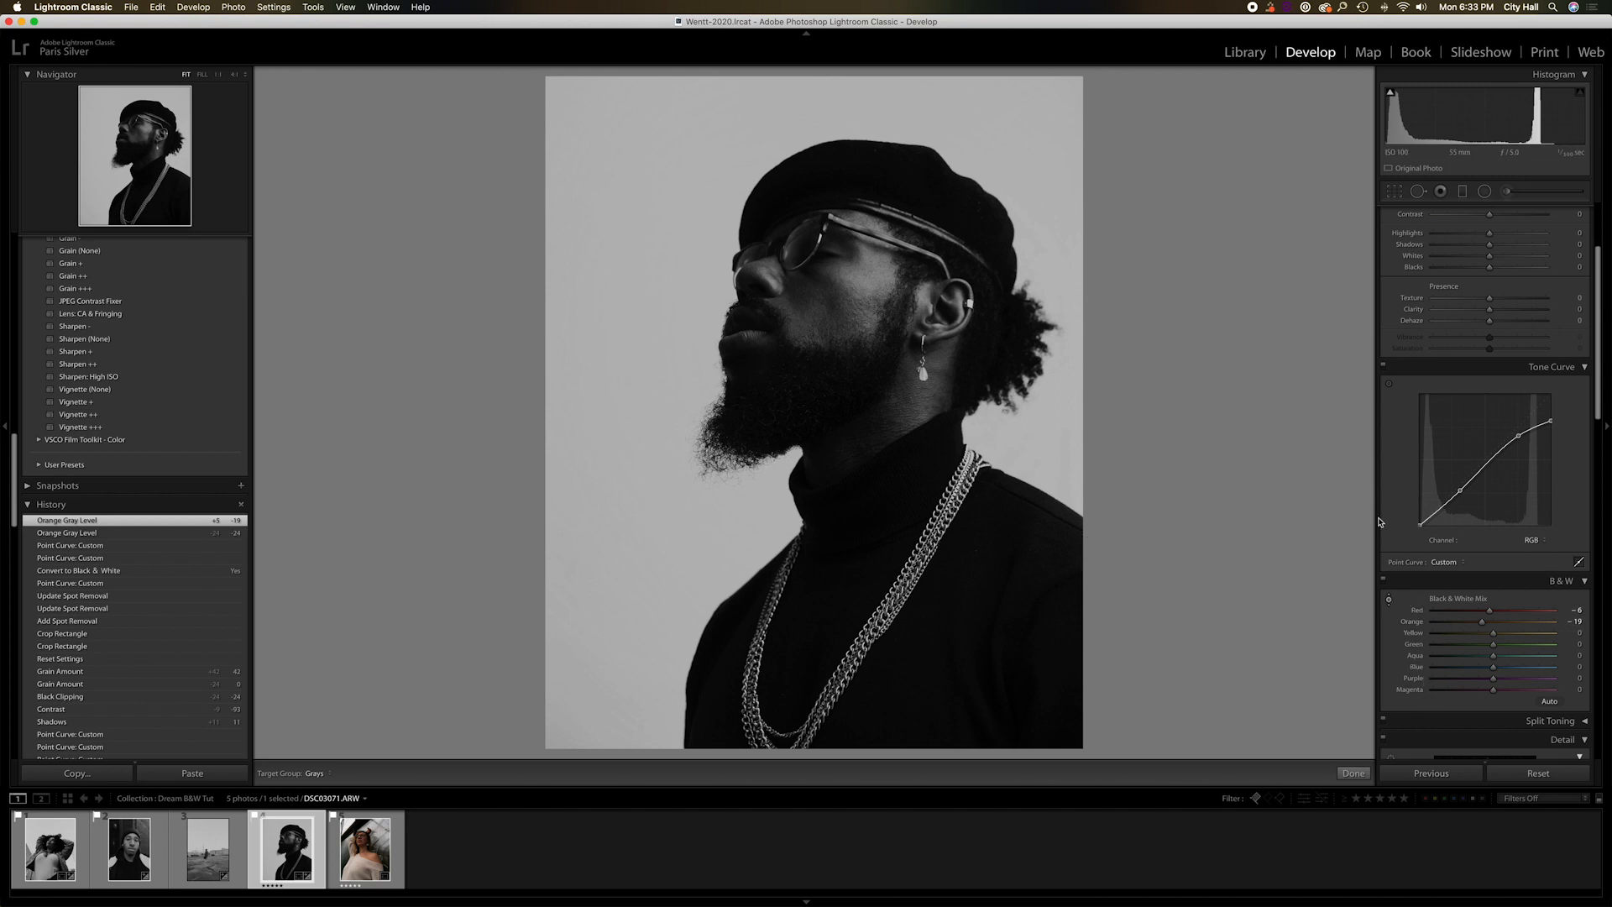
- Set the beret portrait's Contrast to -25, Highlights to -24 and Whites to -15
scroll(1494, 373, "up", 4)
mouse_move(1494, 372)
left_mouse_down()
mouse_move(1476, 367)
mouse_move(1483, 392)
mouse_move(1477, 351)
left_mouse_up()
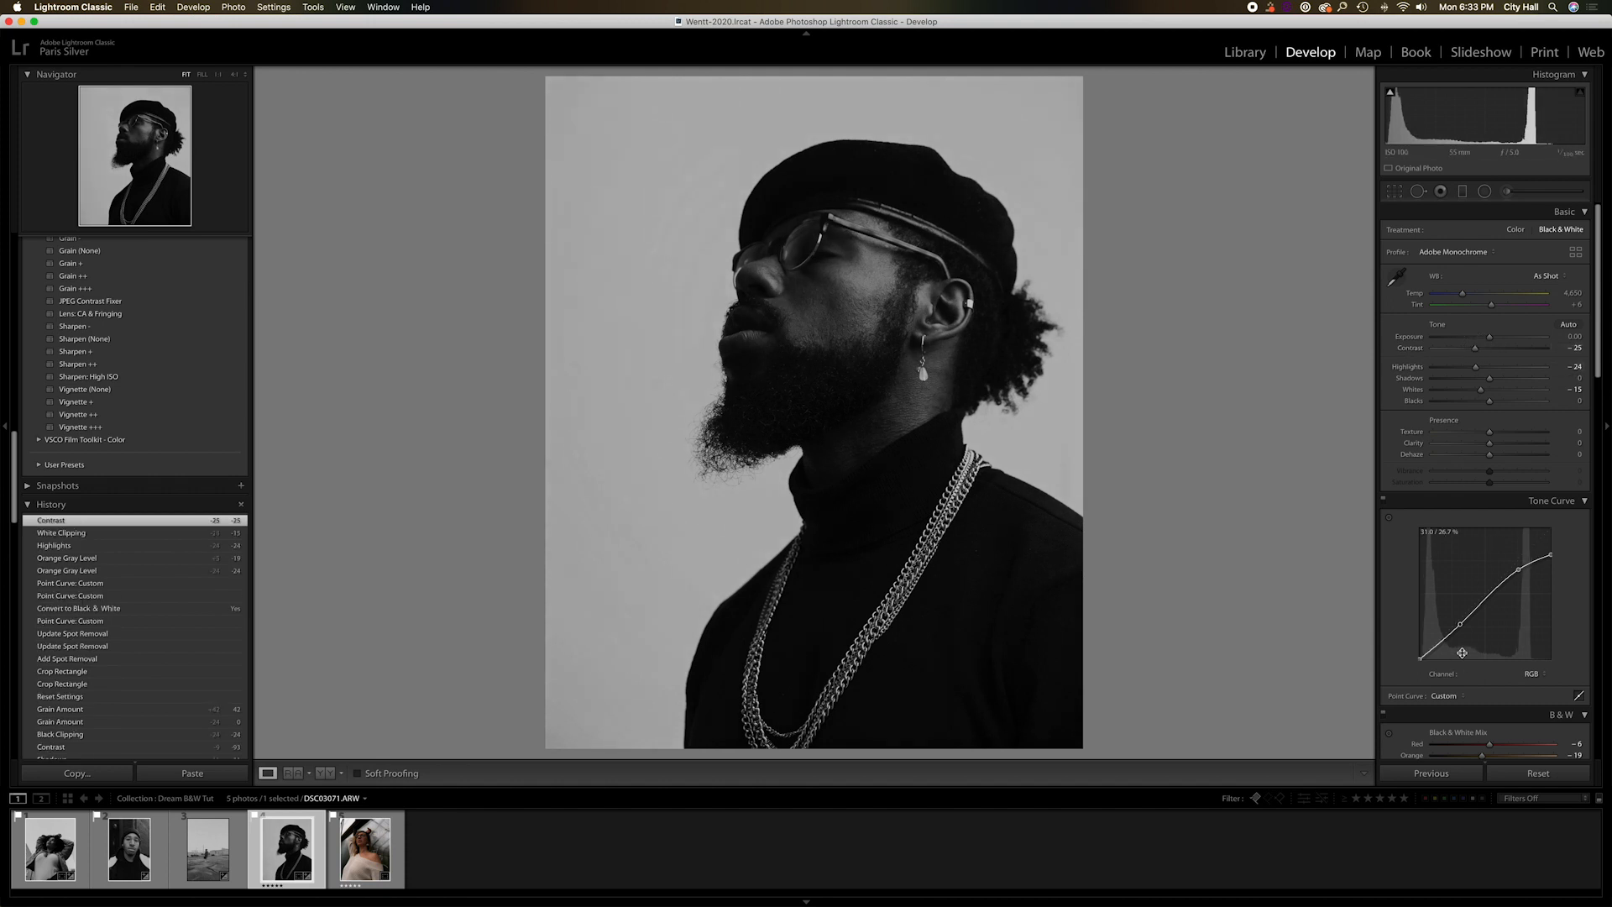
- Darken the beret portrait's skin further in the black and white mix, with Red at -8 and Orange at -35
scroll(1427, 655, "down", 1)
left_click(1386, 715)
left_click_drag(821, 294, 829, 310)
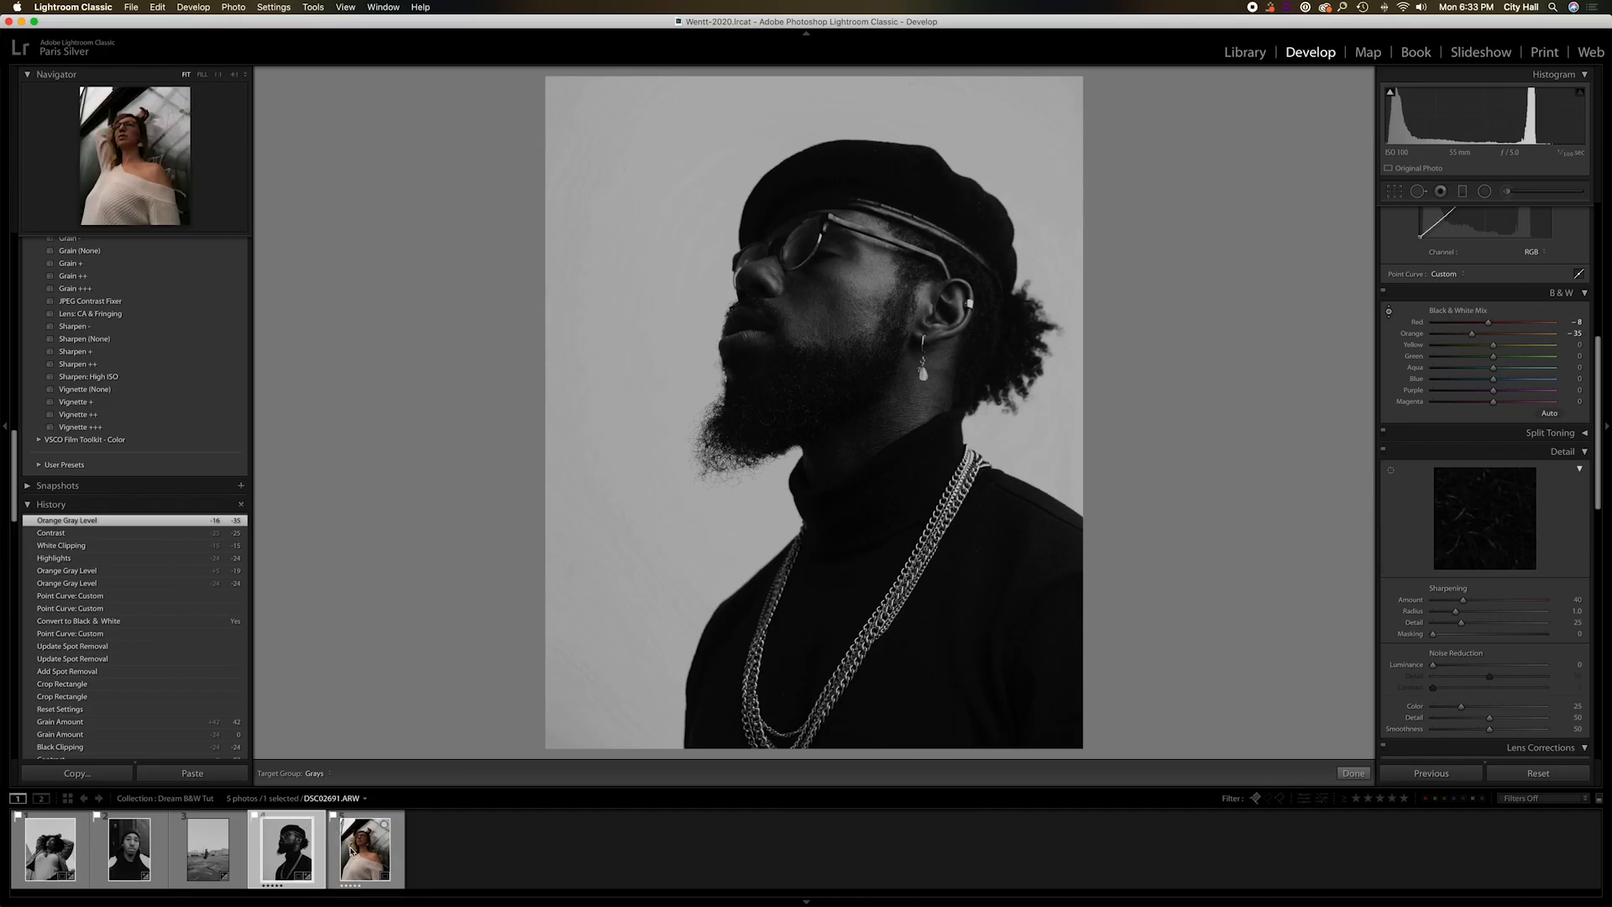
- Convert the sweater portrait to black and white with exposure at +0.50, and start flattening its tone curve with lowered whites and a shadow point
left_click(370, 844)
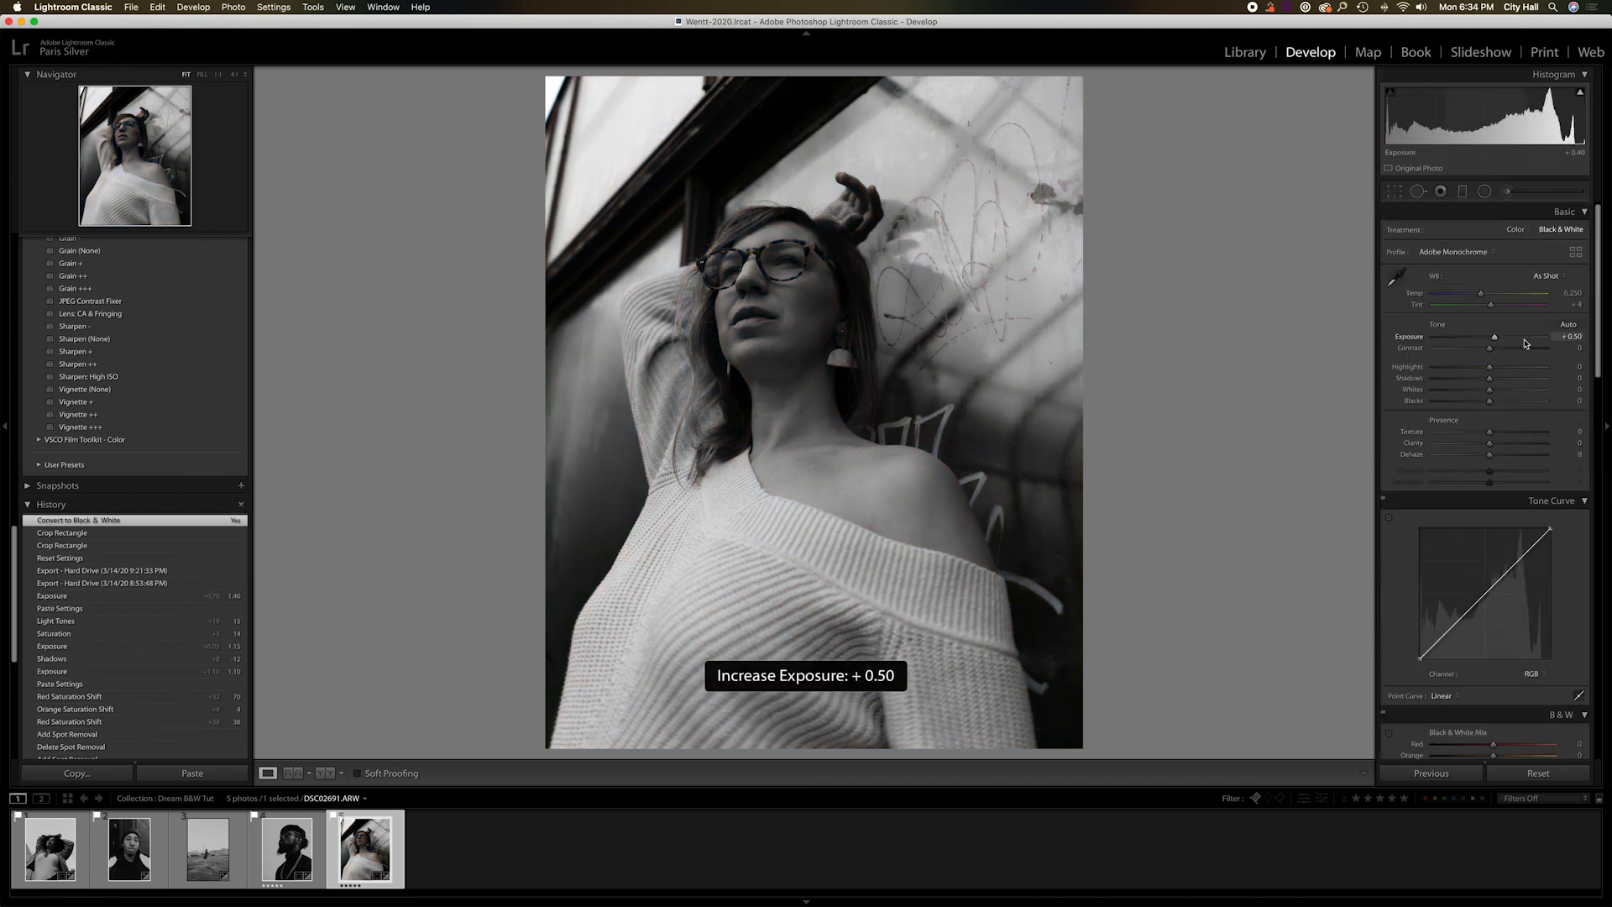
left_click_drag(1448, 638, 1448, 630)
- Reduce the sweater portrait's contrast and set Shadows to -22, Whites to -28 and Blacks to -14
left_click_drag(1490, 348, 1480, 350)
left_click_drag(1489, 379, 1484, 378)
left_click_drag(1490, 401, 1481, 401)
left_click_drag(1484, 379, 1476, 379)
left_click_drag(1490, 390, 1474, 391)
- Refine the sweater portrait's tone curve by shifting the highlight point, adding a midtone point and lifting the shadow point slightly
left_click_drag(1519, 568, 1516, 568)
left_click(1483, 593)
left_click_drag(1449, 629, 1449, 626)
- Set the sweater portrait's Contrast to -37 and Exposure to +0.70
left_click_drag(1480, 349, 1468, 348)
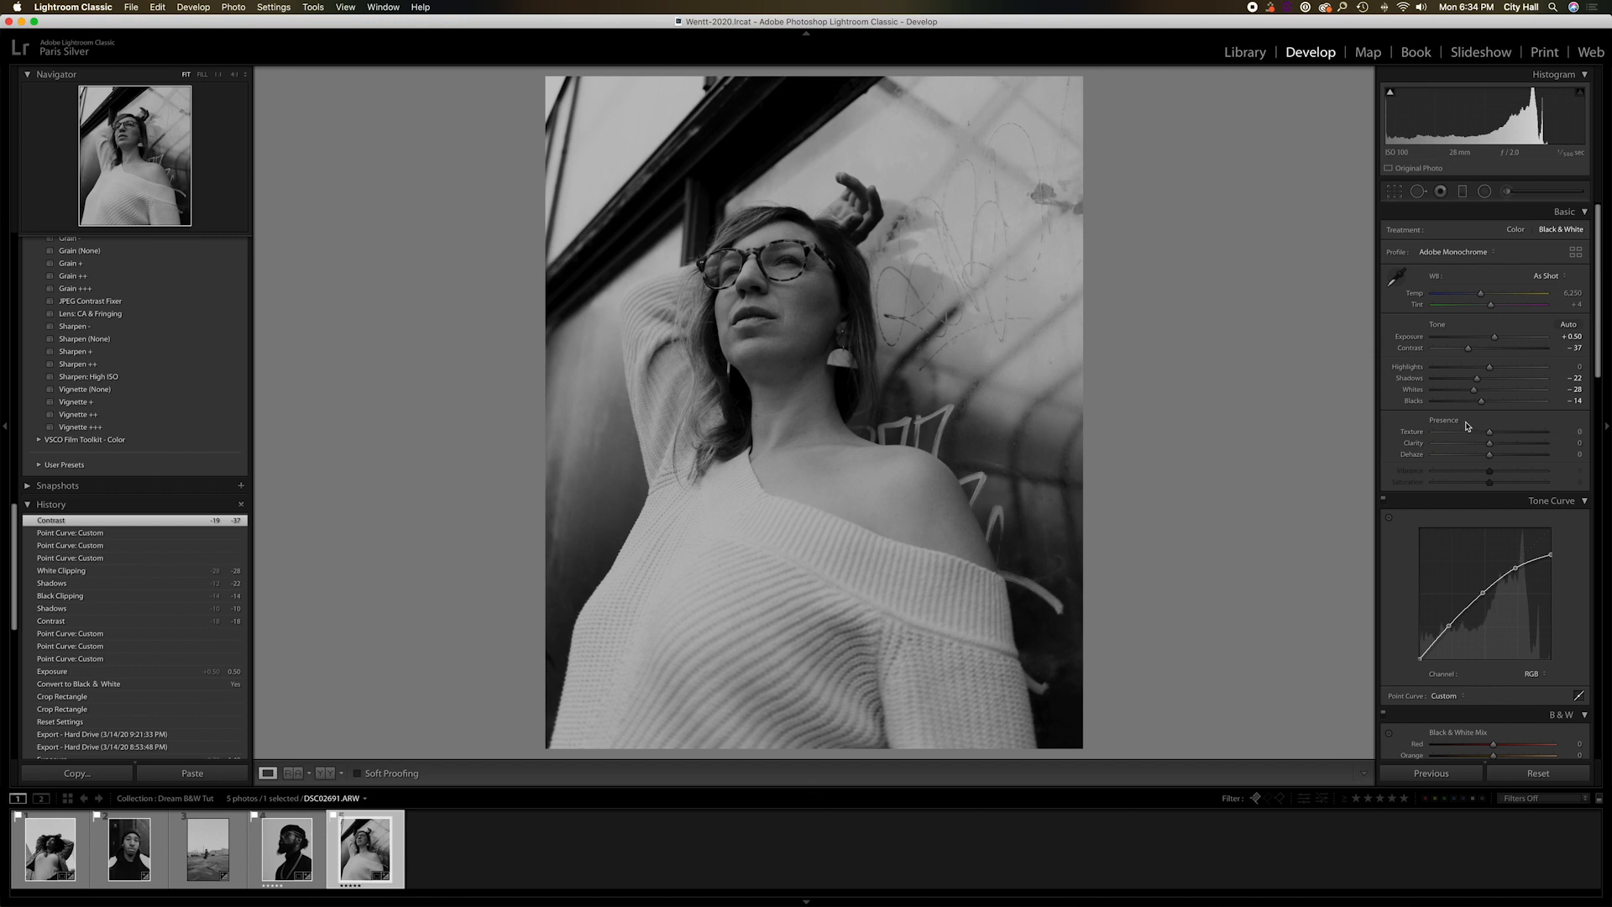
key("=")
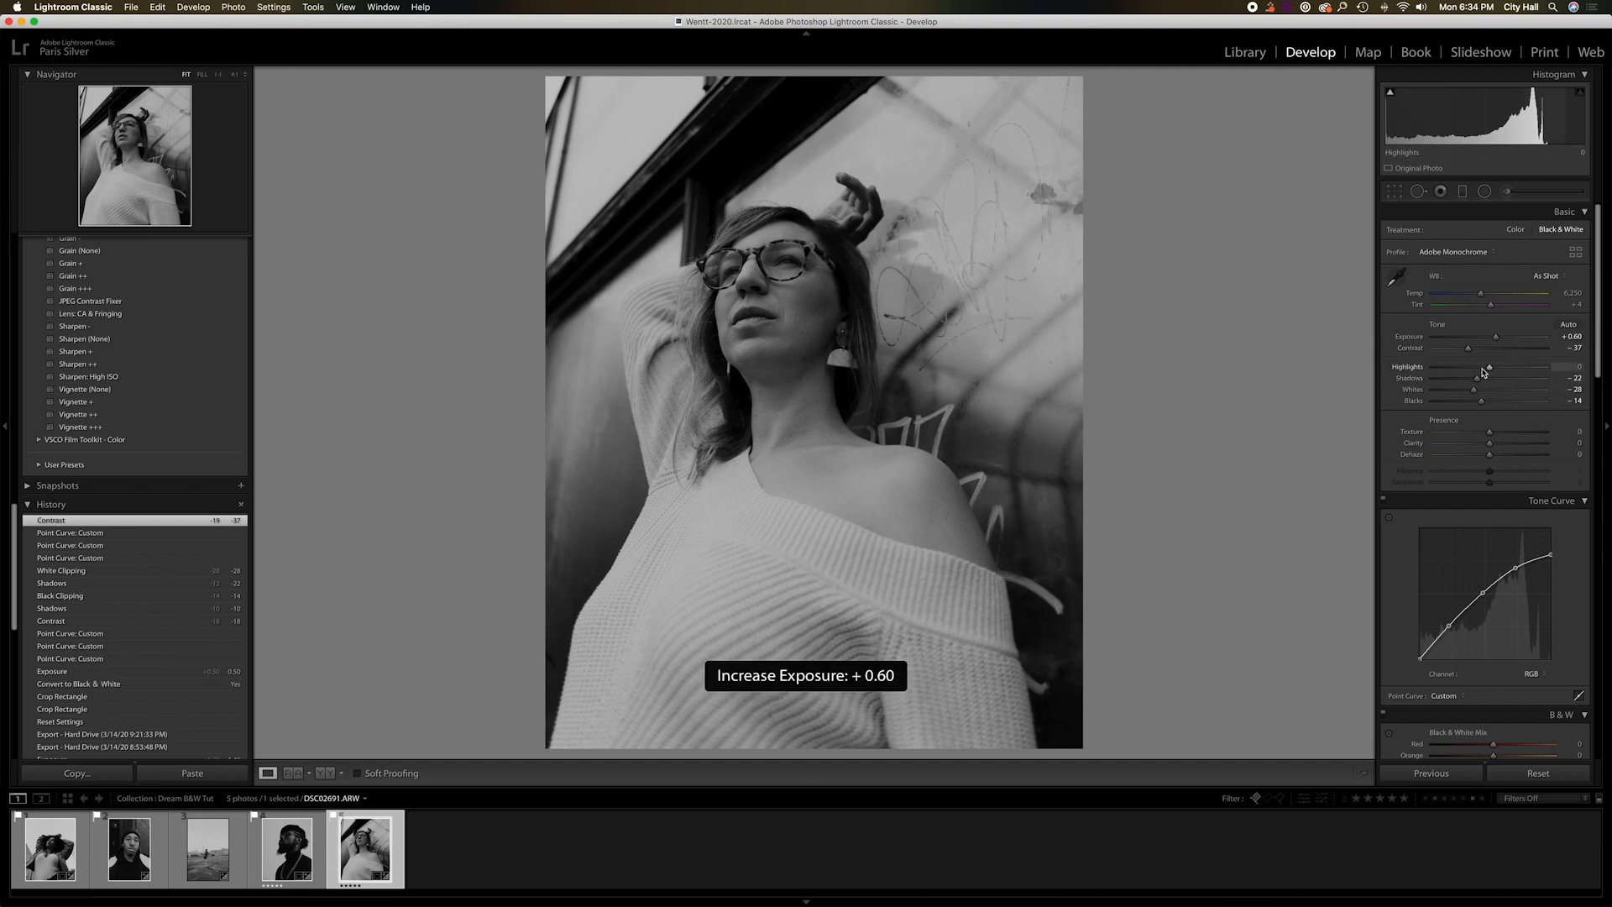
key("=")
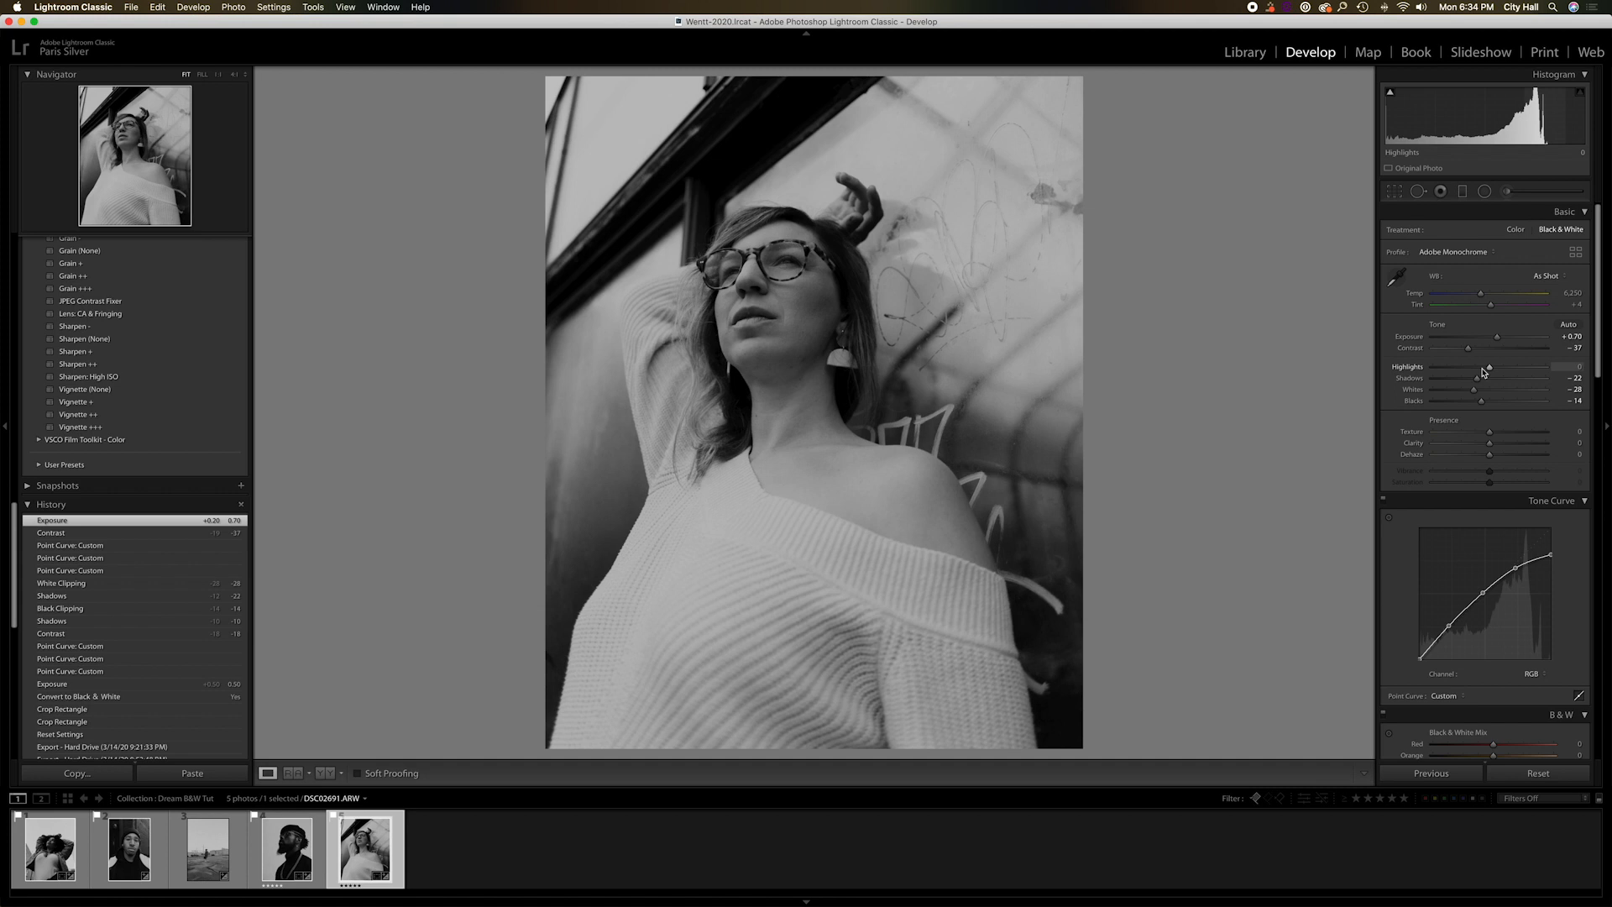
- Compare the sweater portrait's edited version with its original before view
key("backslash")
key("backslash")
key("backslash")
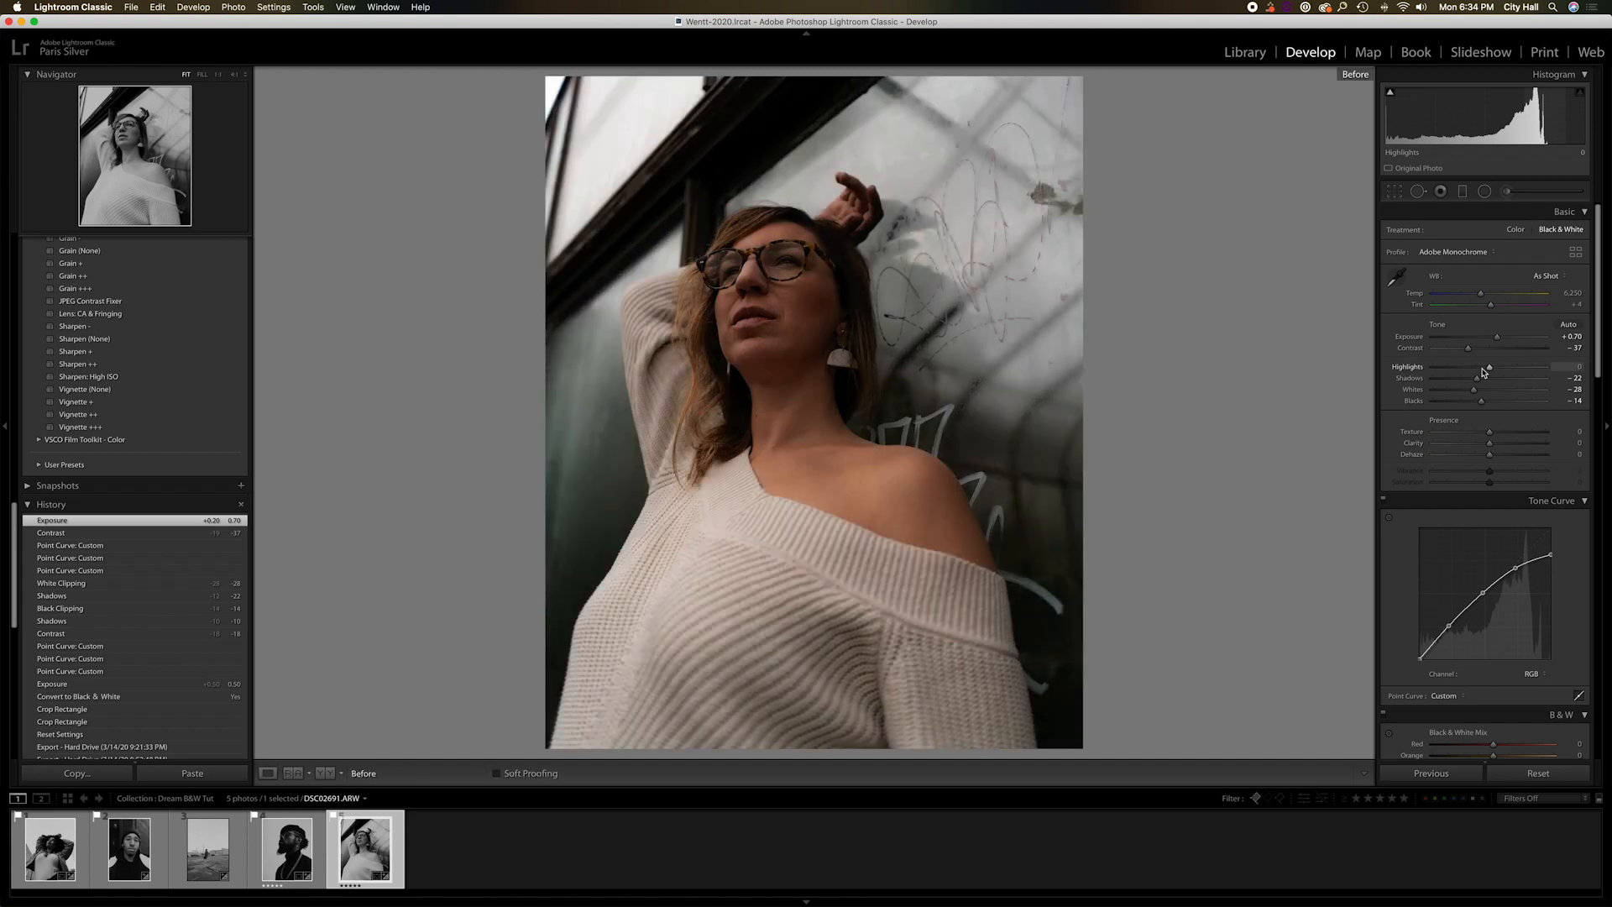
key("backslash")
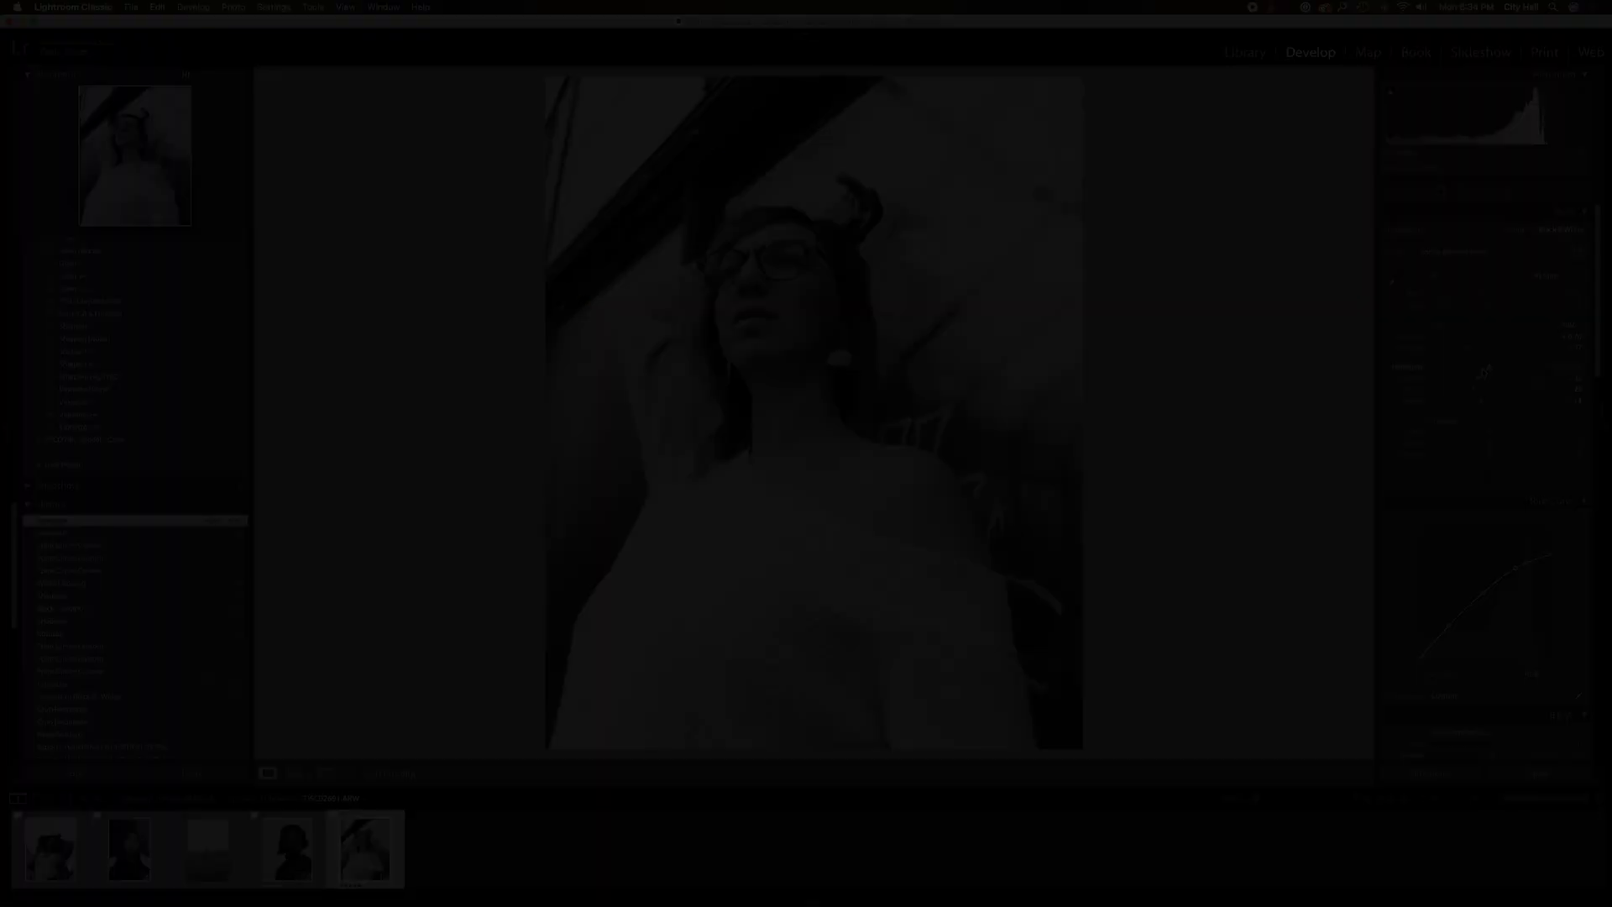